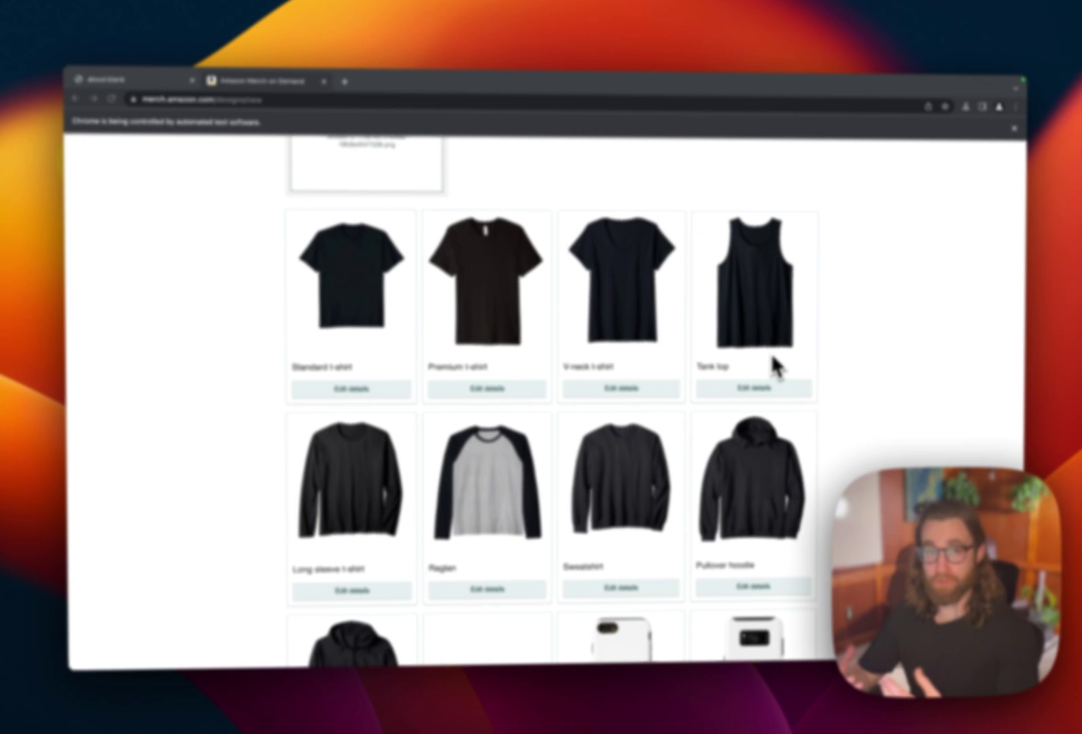
Open the Lake folder's collection of listings in MyDesigns
{"action": "scroll", "coordinate": [775, 367], "scroll_direction": "down", "scroll_amount": 5}
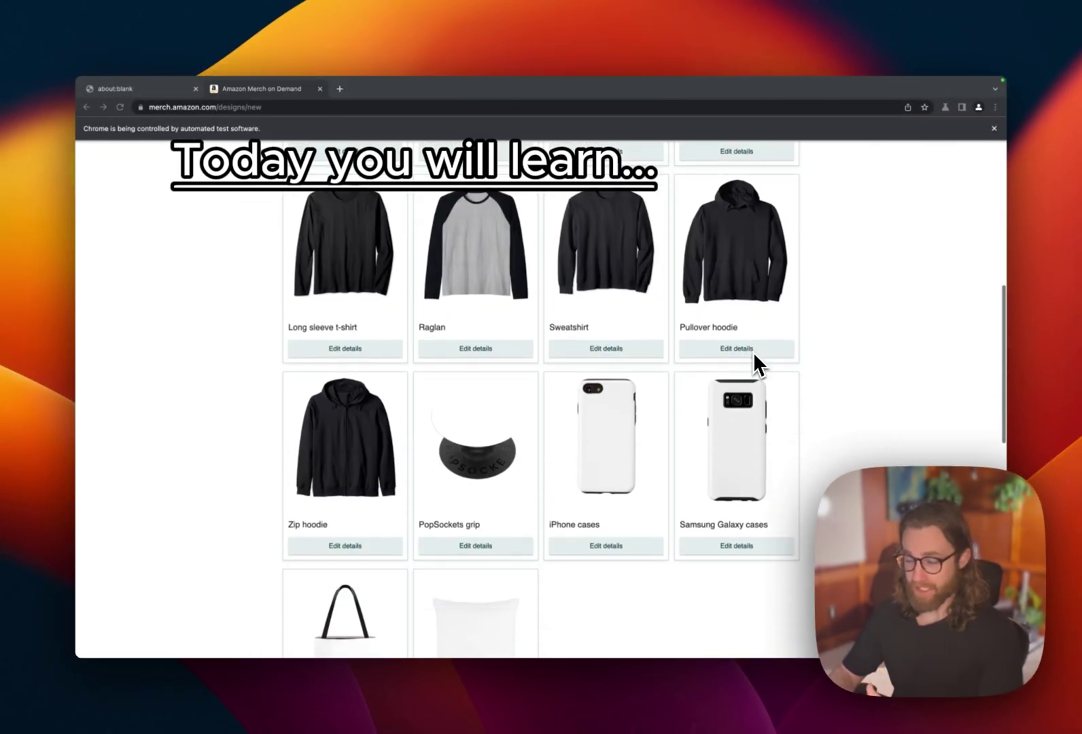
{"action": "scroll", "coordinate": [753, 351], "scroll_direction": "down", "scroll_amount": 7}
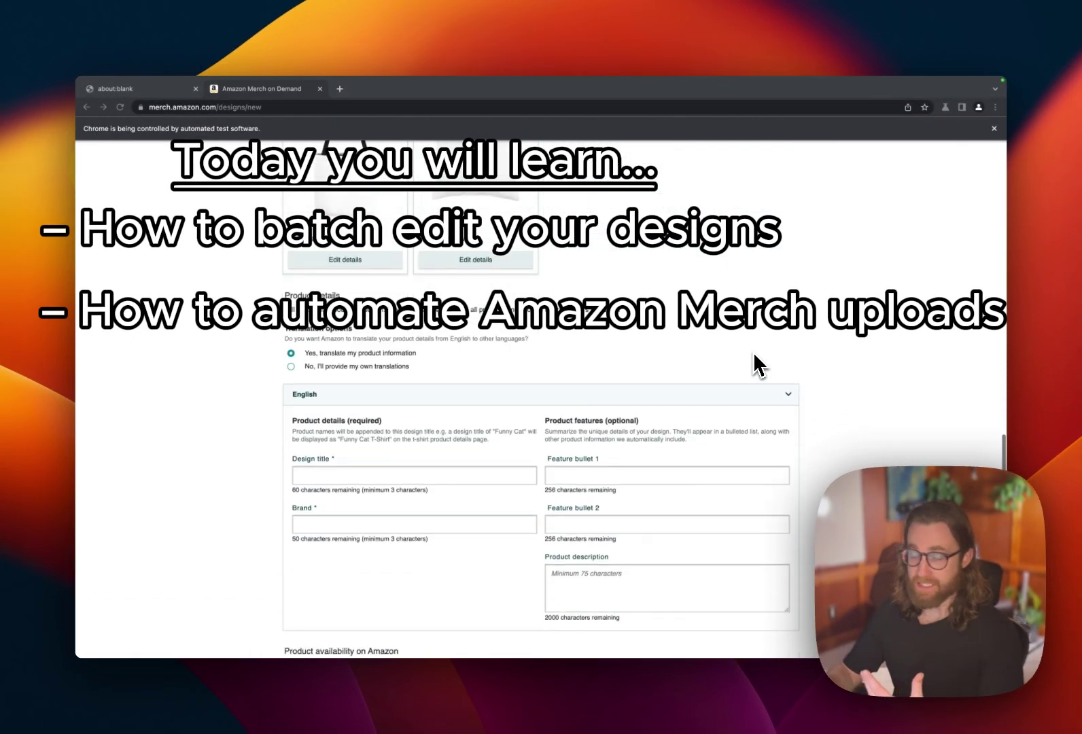
{"action": "scroll", "coordinate": [754, 355], "scroll_direction": "down", "scroll_amount": 2}
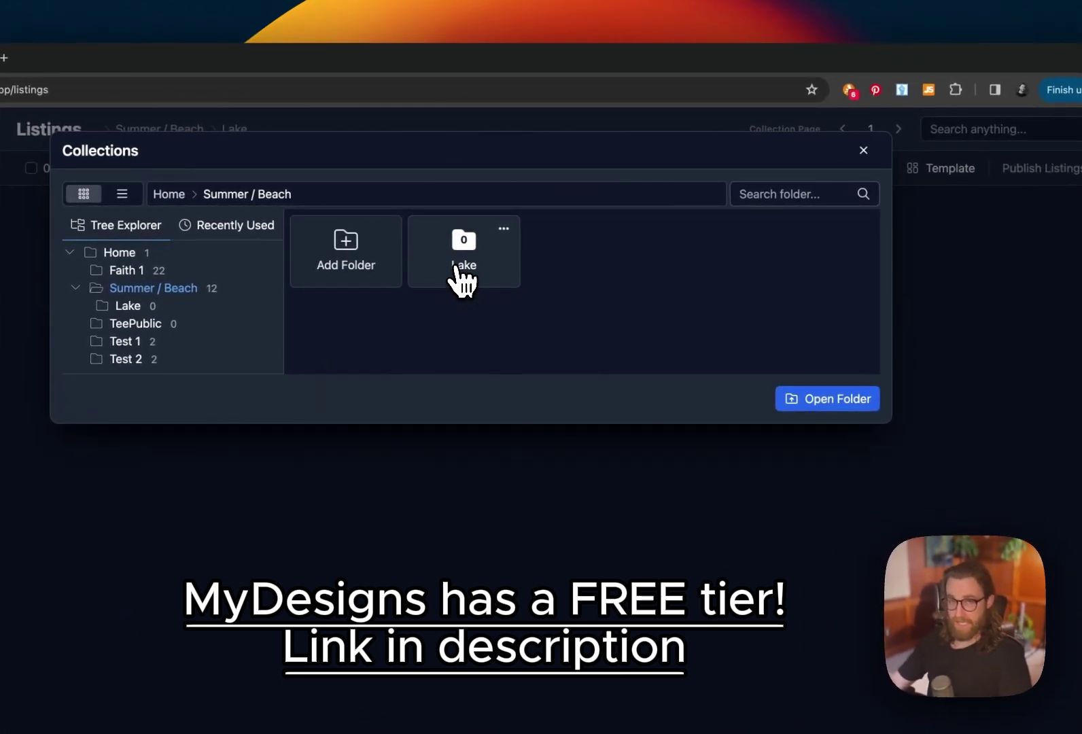
{"action": "double_click", "coordinate": [464, 275]}
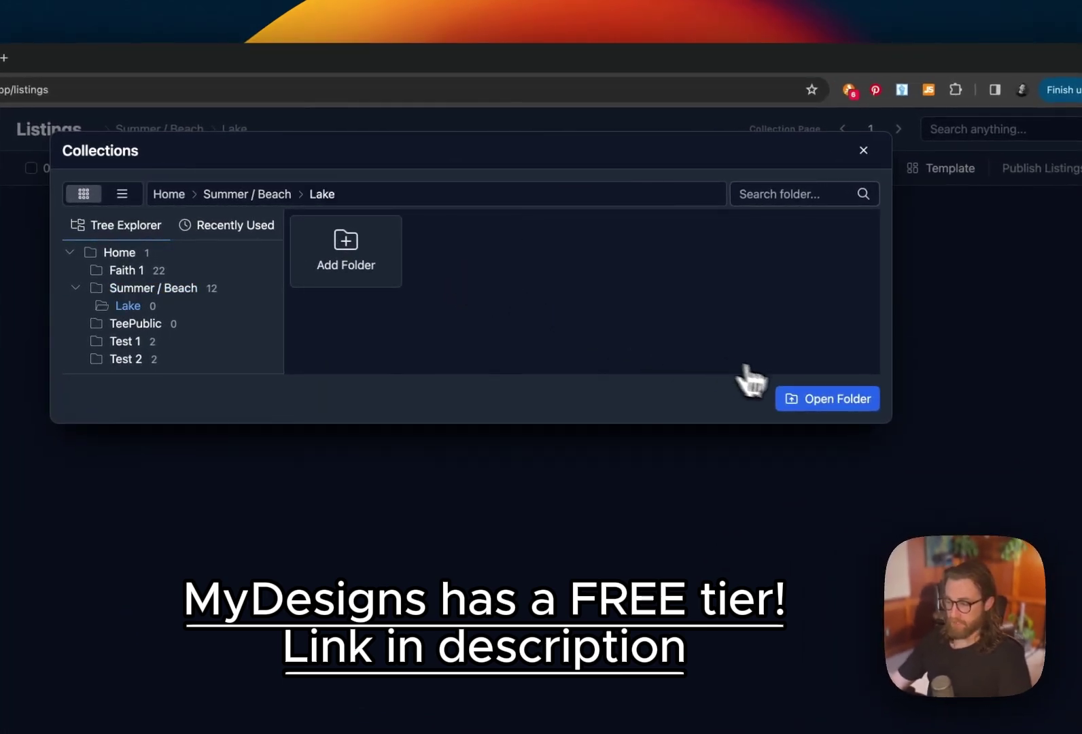
{"action": "left_click", "coordinate": [819, 401]}
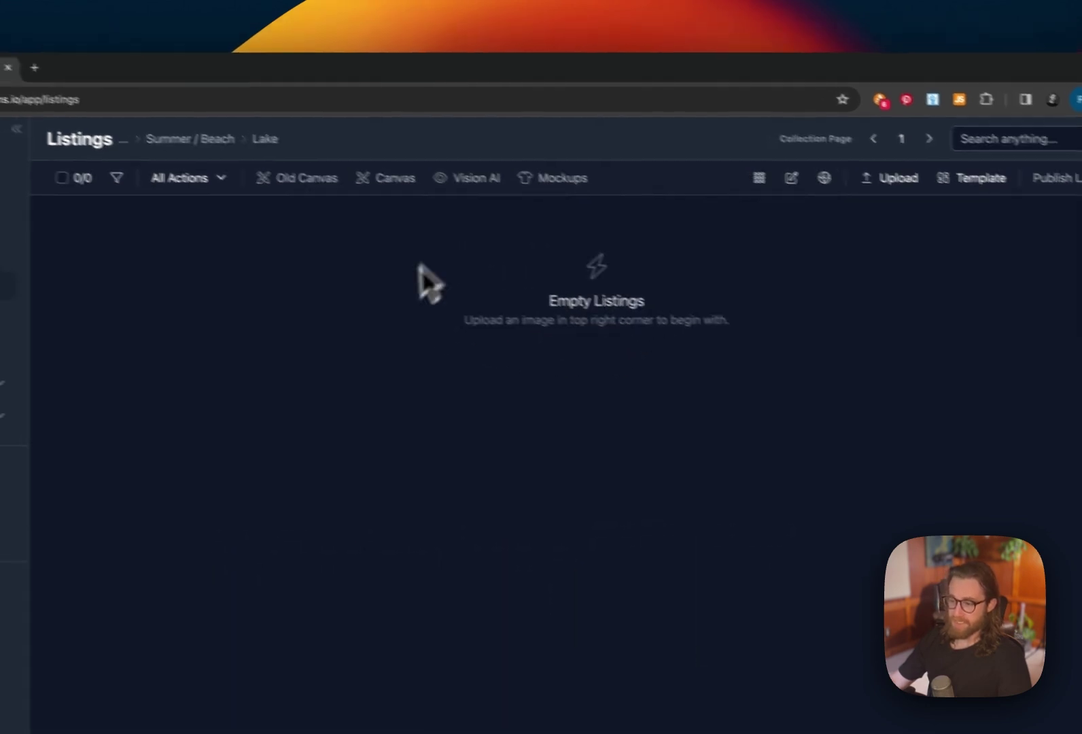
Choose all 13 Lake PNG files to upload as new listings
{"action": "left_click", "coordinate": [941, 195]}
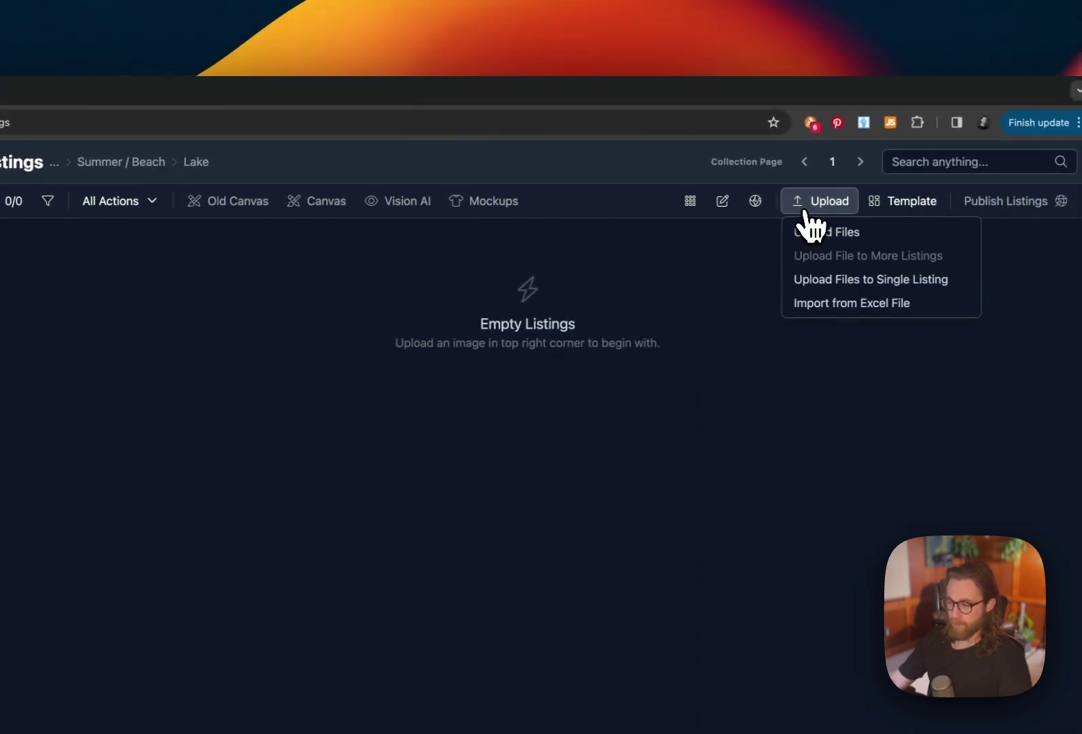
{"action": "left_click", "coordinate": [834, 257]}
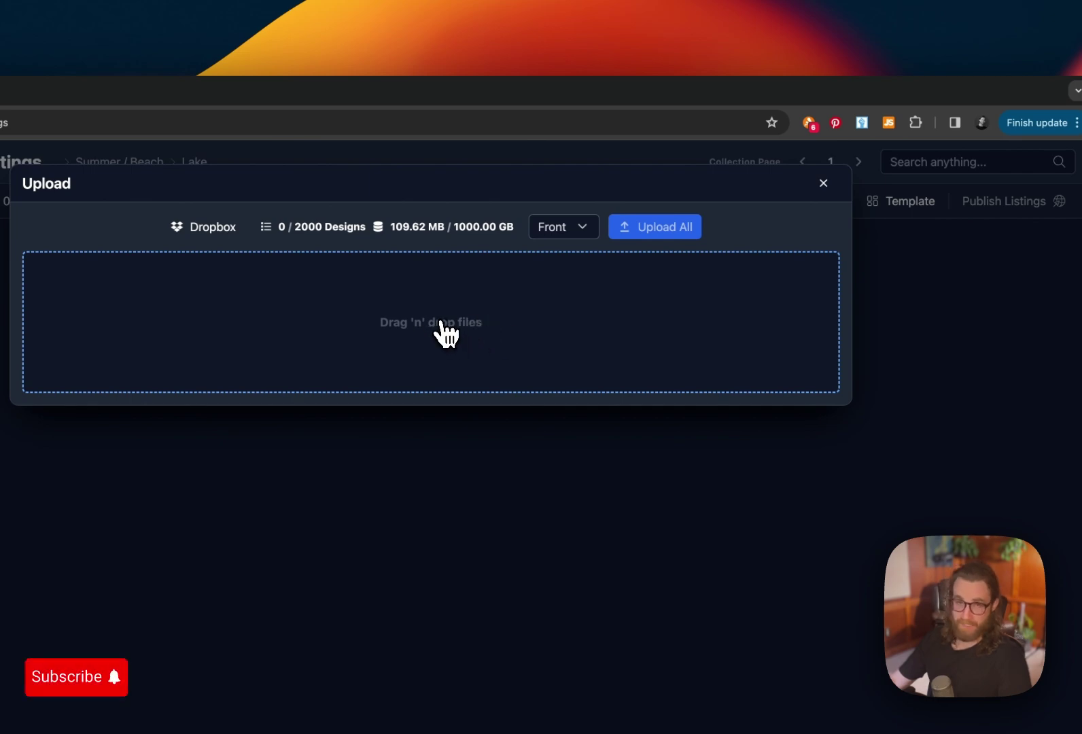
{"action": "left_click", "coordinate": [440, 325]}
{"action": "left_click_drag", "start_coordinate": [244, 350], "coordinate": [683, 587]}
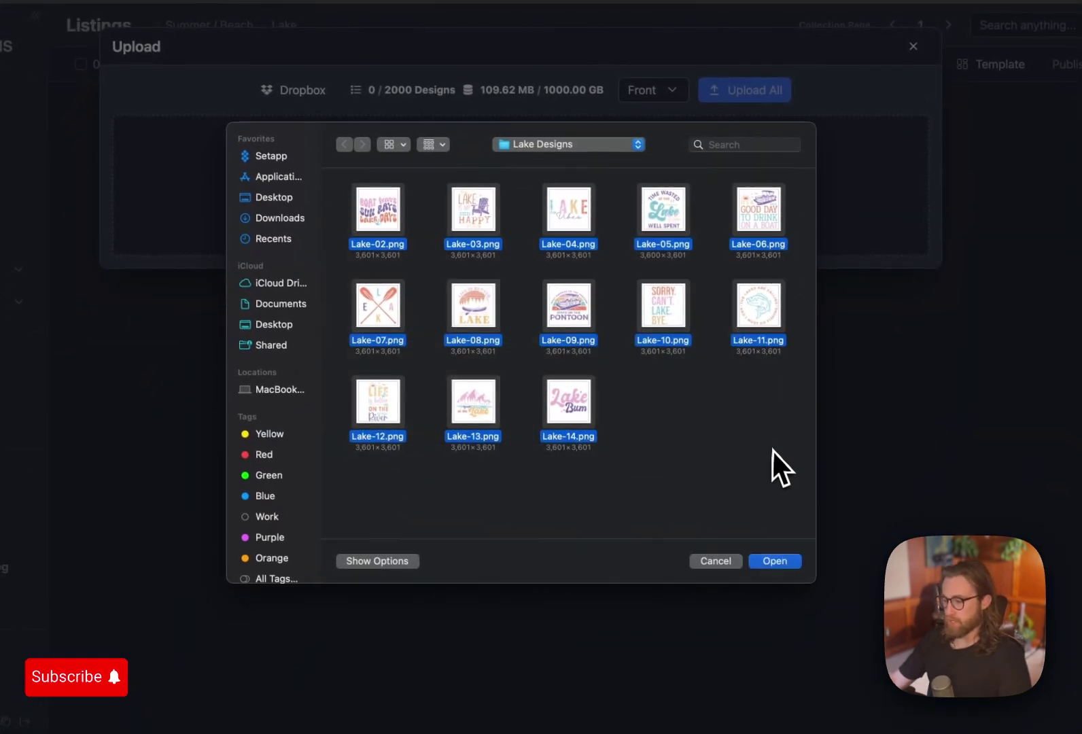
{"action": "left_click", "coordinate": [774, 561]}
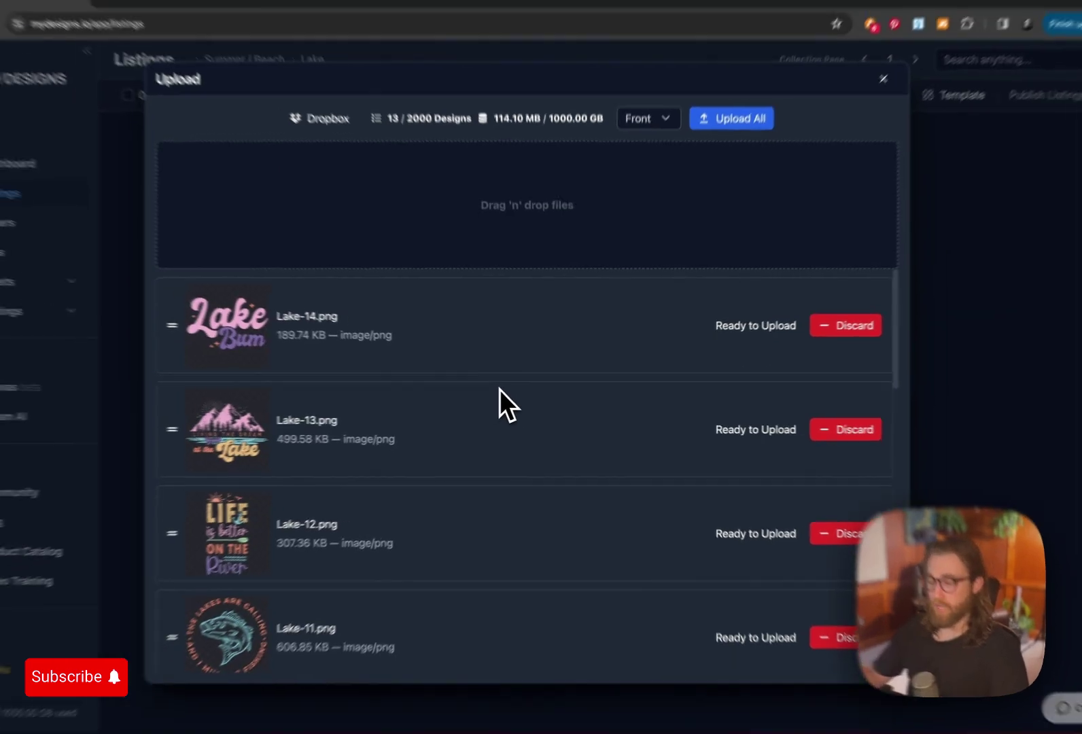
Keep the designs on the Front print slot and upload all 13
{"action": "scroll", "coordinate": [496, 389], "scroll_direction": "down", "scroll_amount": 10}
{"action": "scroll", "coordinate": [519, 391], "scroll_direction": "down", "scroll_amount": 4}
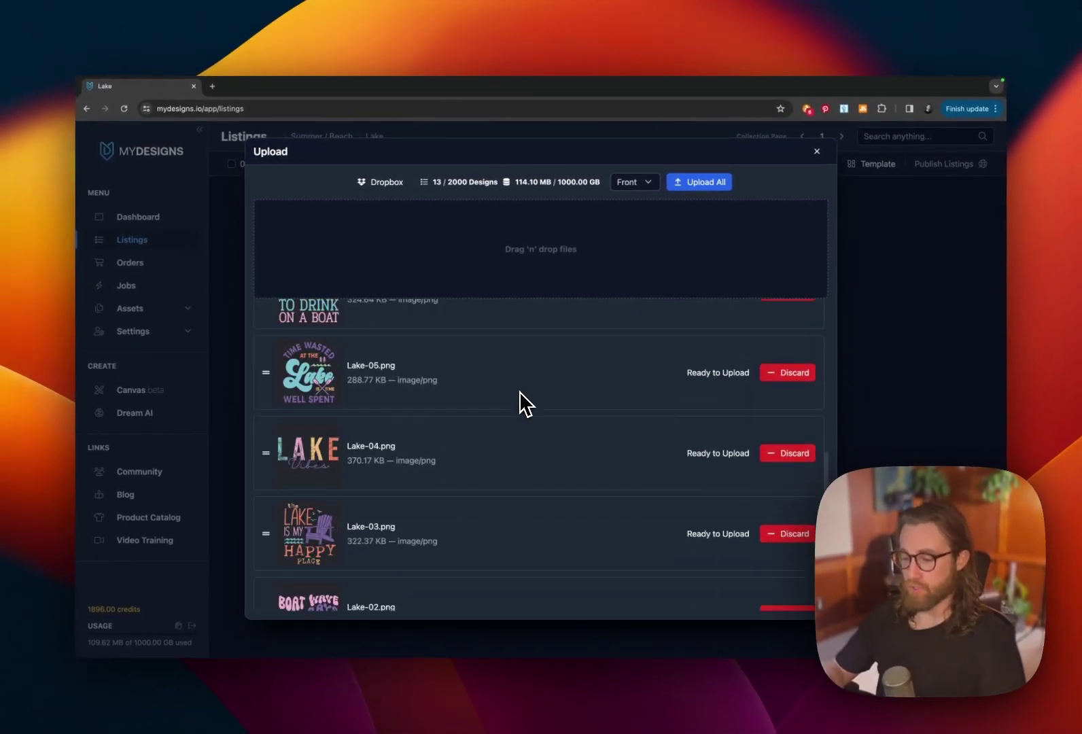
{"action": "scroll", "coordinate": [520, 392], "scroll_direction": "up", "scroll_amount": 10}
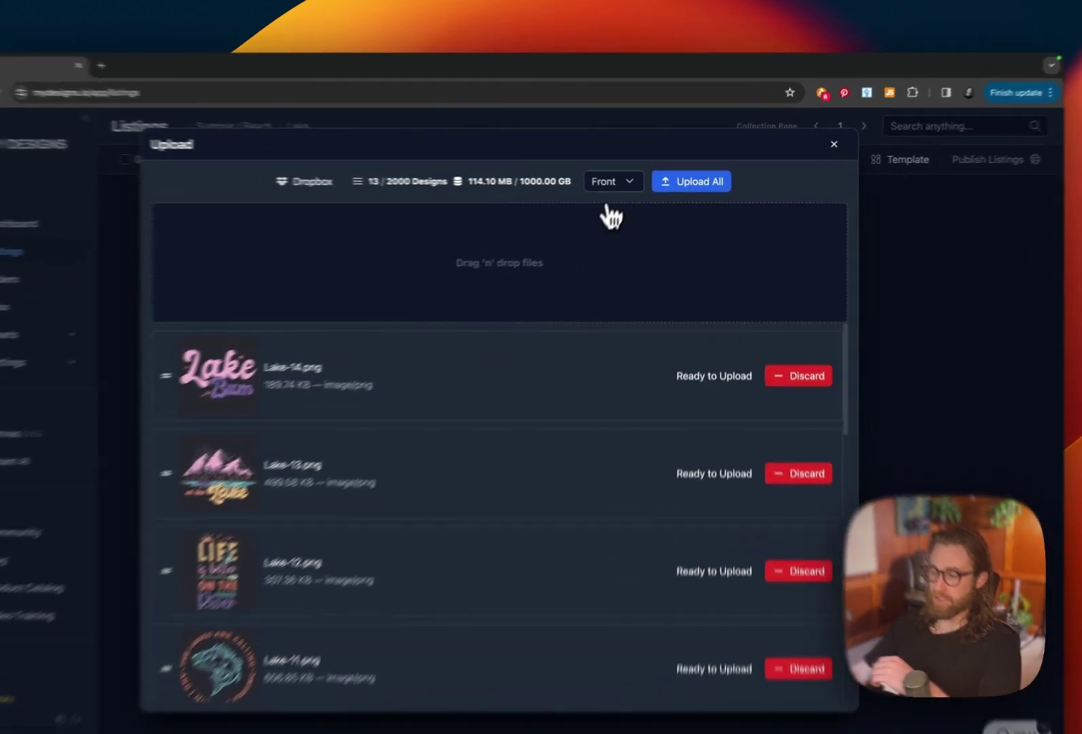
{"action": "left_click", "coordinate": [634, 184]}
{"action": "left_click", "coordinate": [592, 213]}
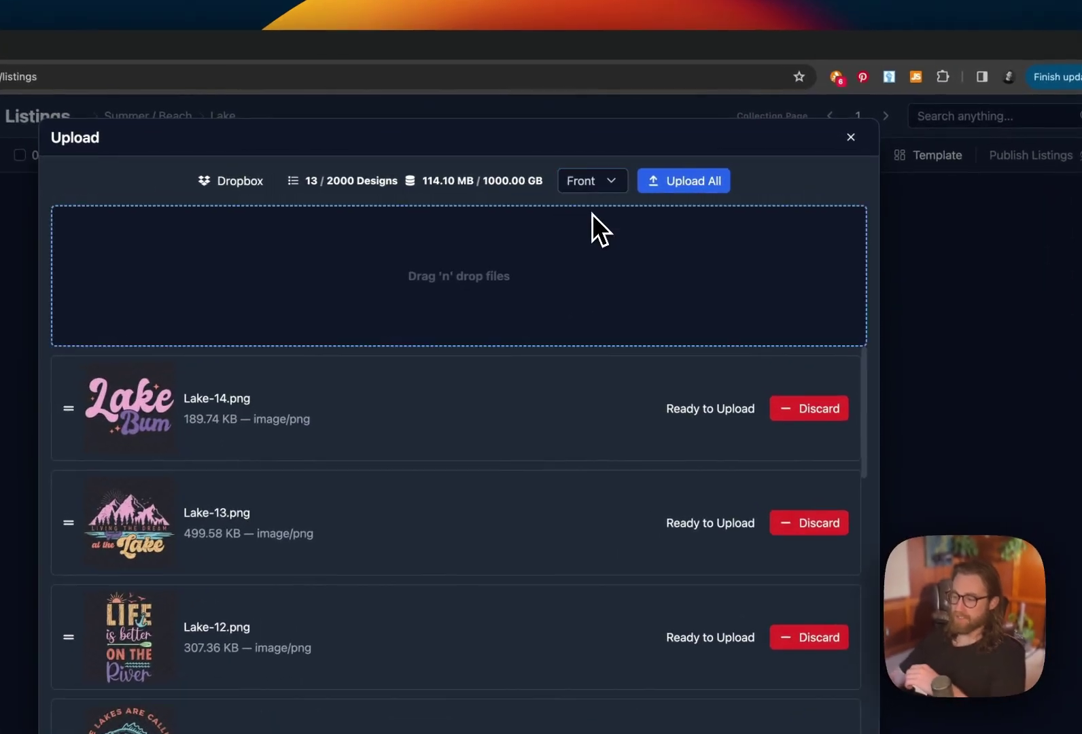
{"action": "left_click", "coordinate": [680, 185]}
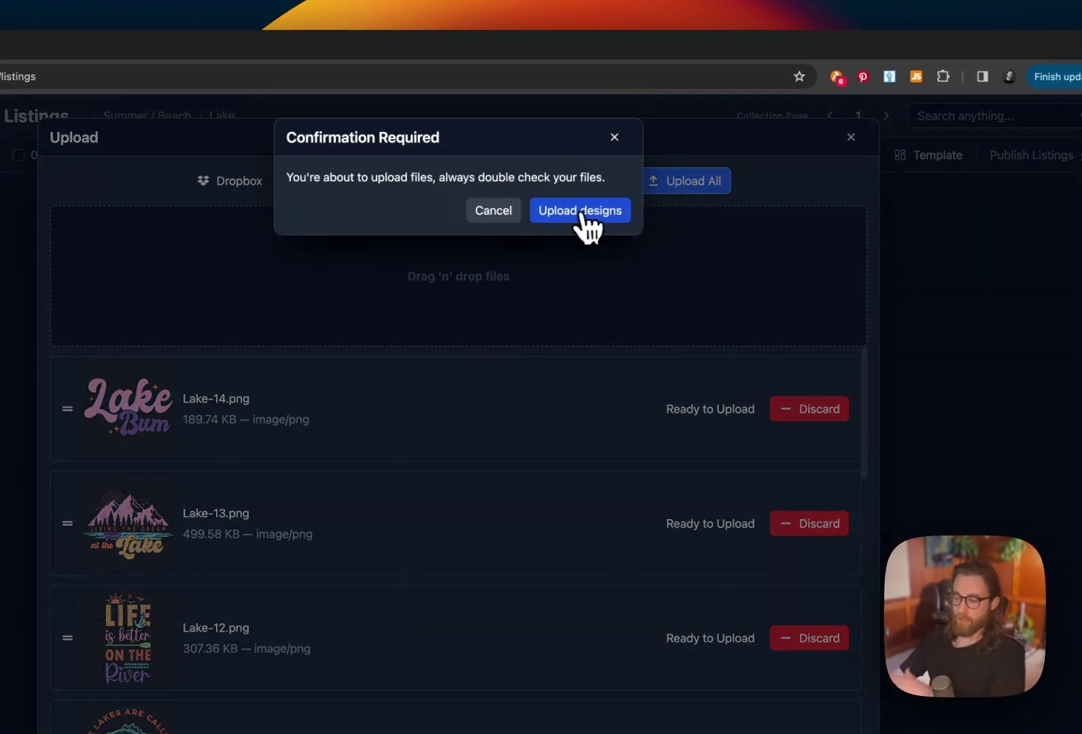
{"action": "left_click", "coordinate": [579, 211]}
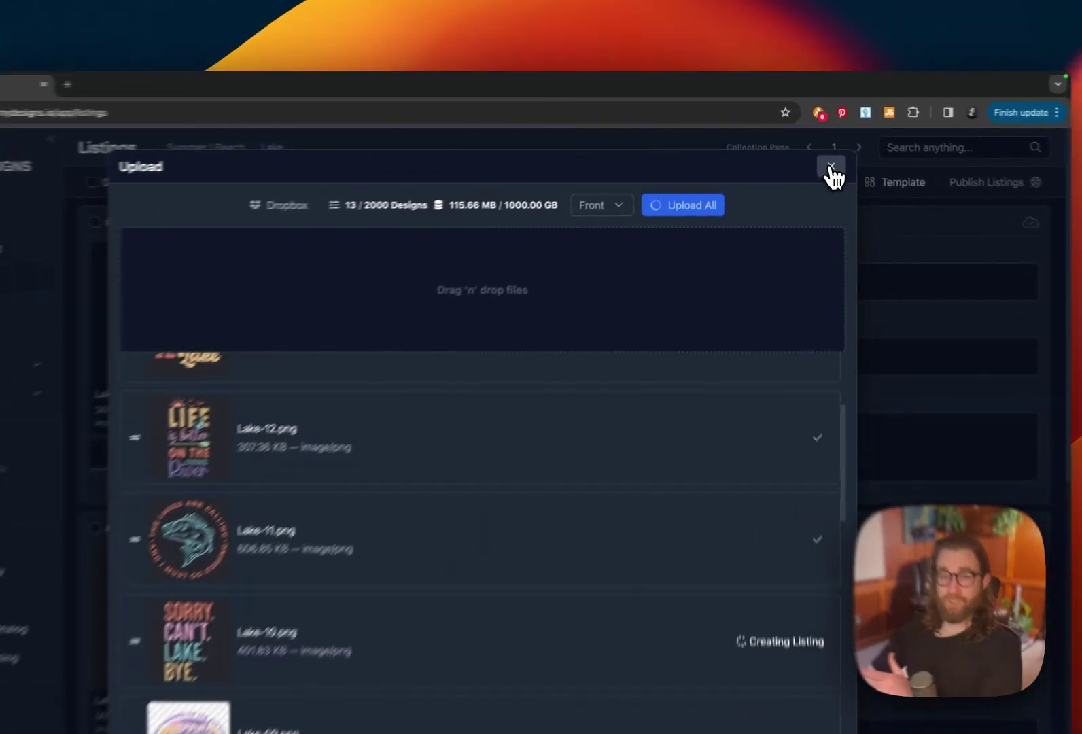
Close the upload window and select all 13 Lake listings
{"action": "left_click", "coordinate": [850, 136]}
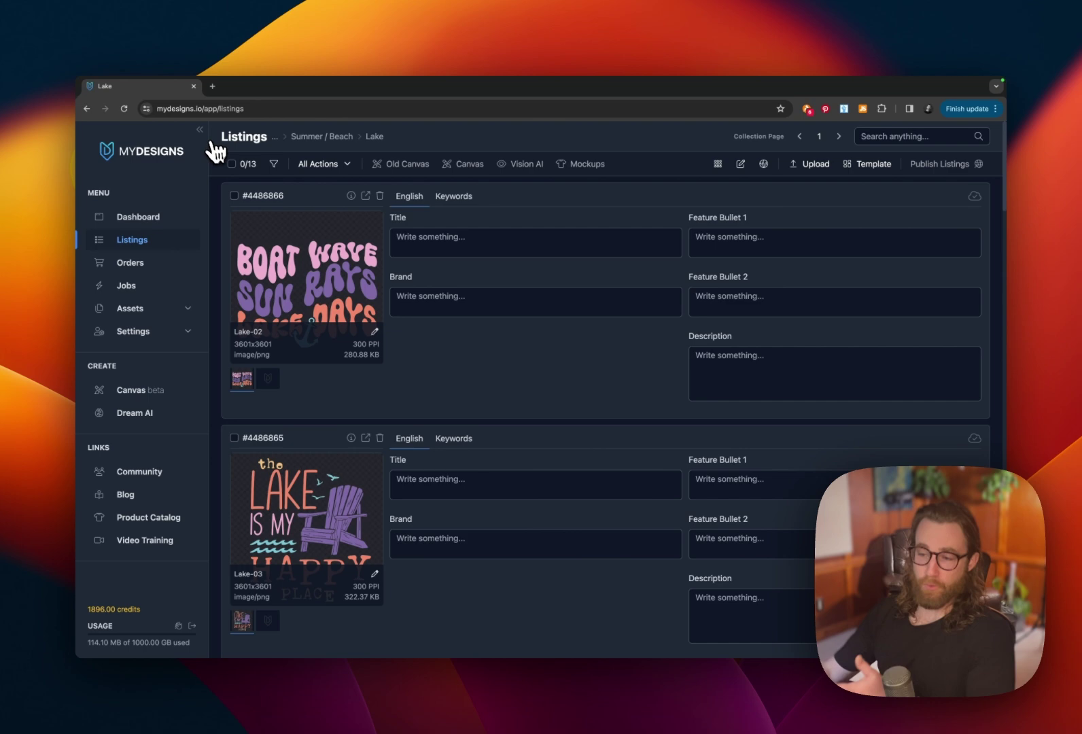
{"action": "left_click", "coordinate": [234, 164]}
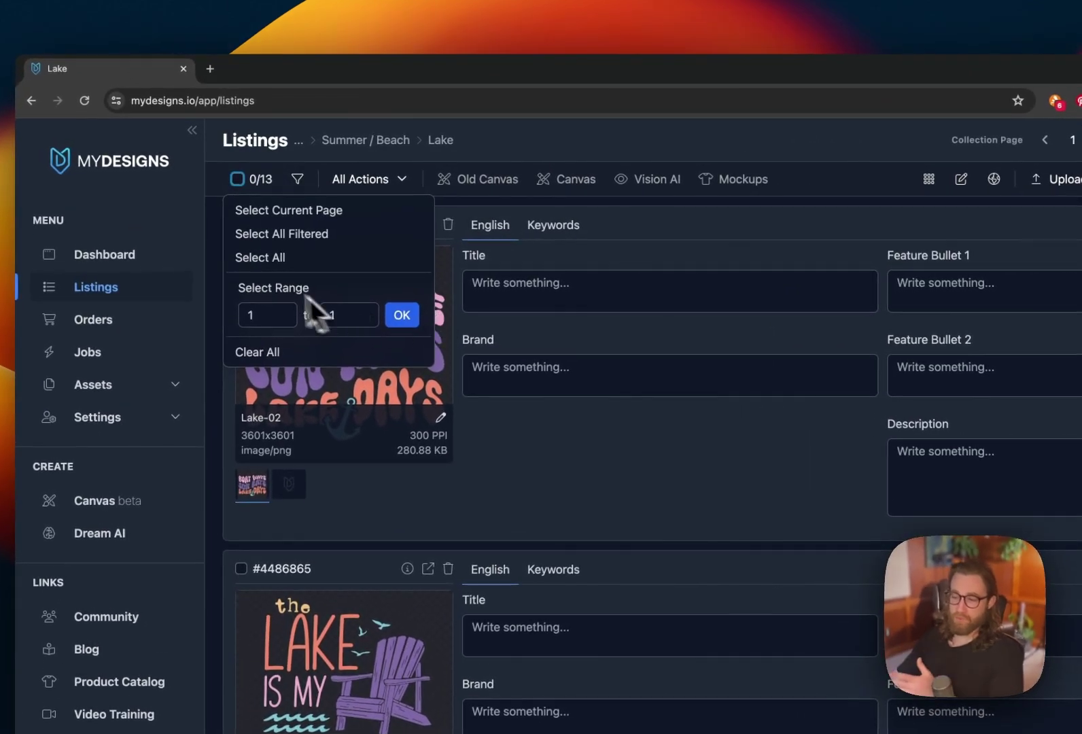
{"action": "left_click", "coordinate": [262, 258]}
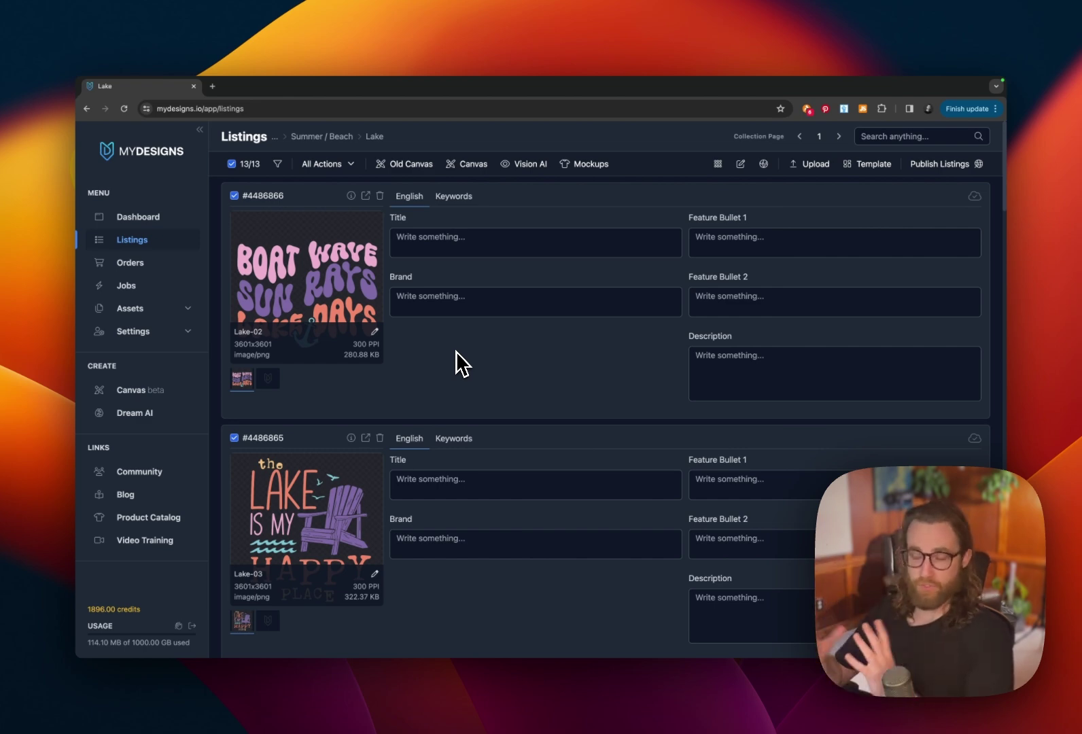
Check that the current listing images measure 3601x3601
{"action": "left_click", "coordinate": [328, 163]}
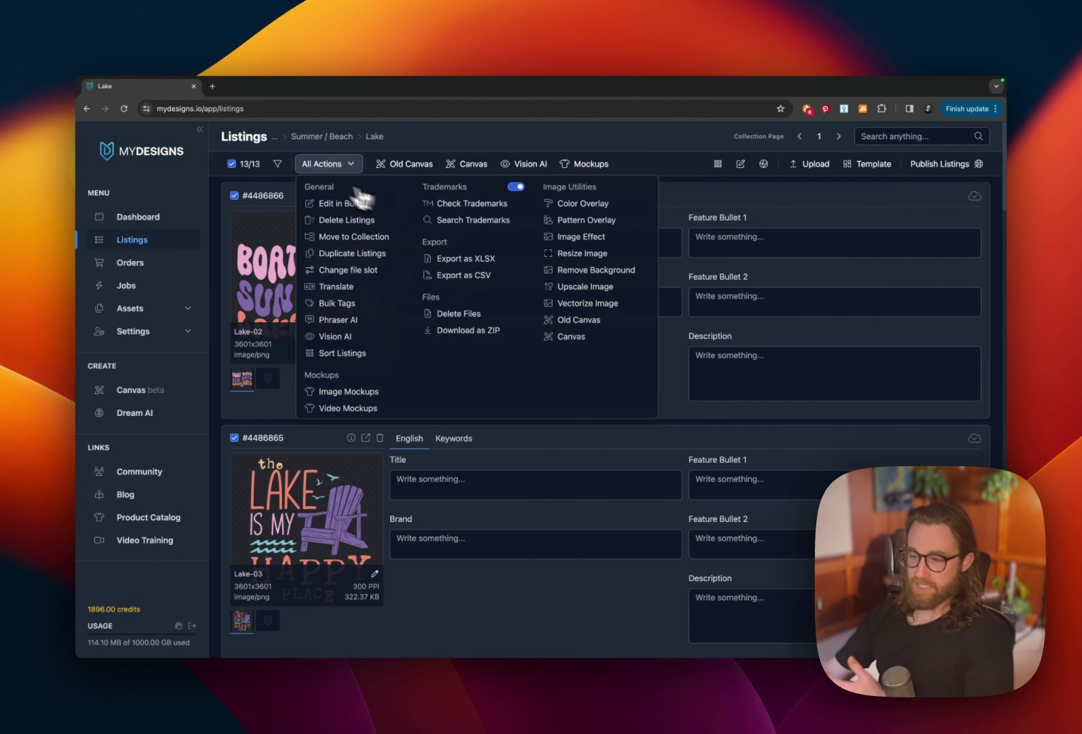
{"action": "left_click", "coordinate": [328, 163]}
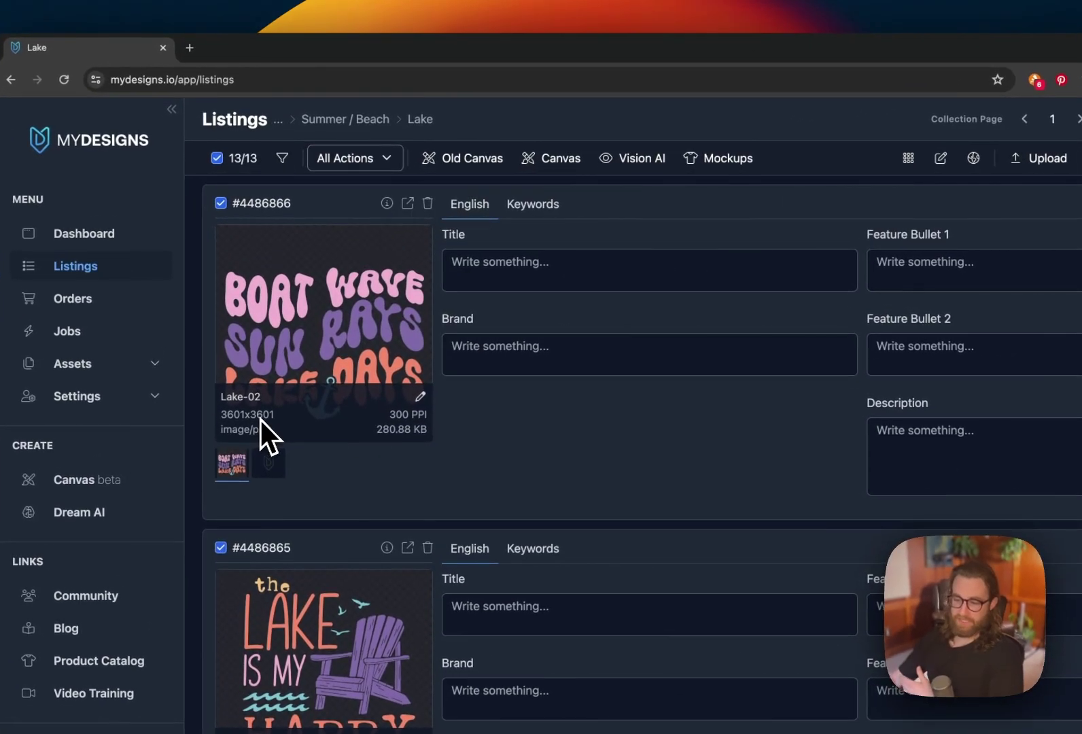
{"action": "double_click", "coordinate": [270, 414]}
{"action": "left_click", "coordinate": [484, 455]}
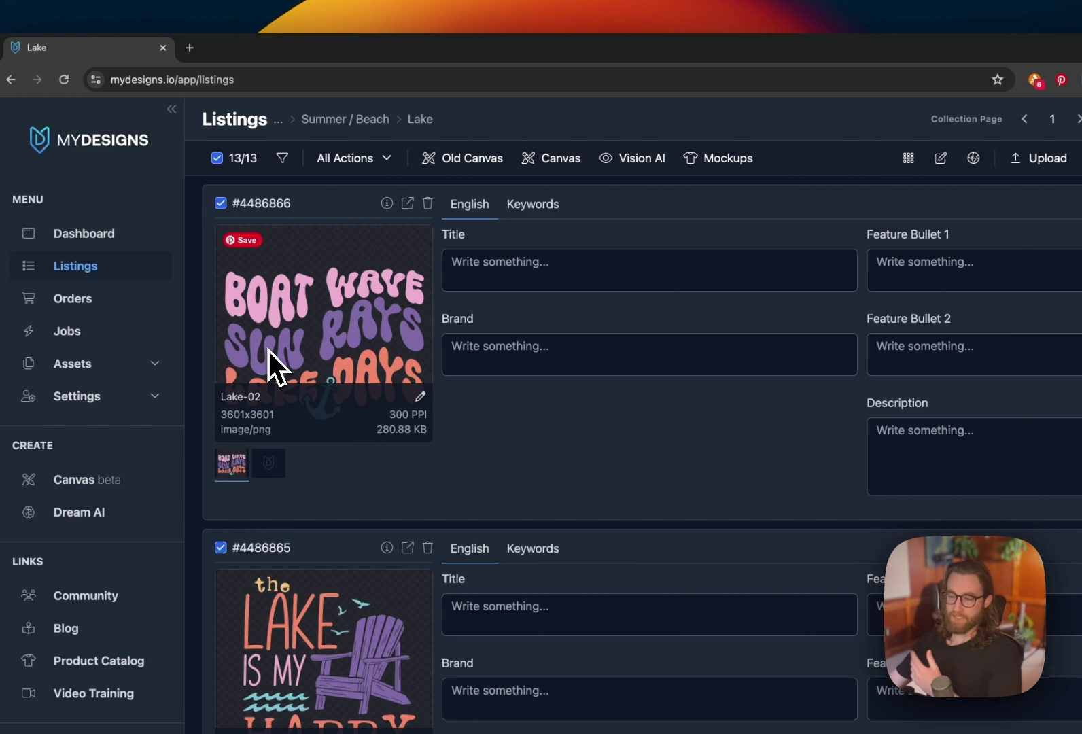
Upscale all 13 images to 4096×4096 into the Front slot, overwriting originals for 26 credits
{"action": "left_click", "coordinate": [361, 166]}
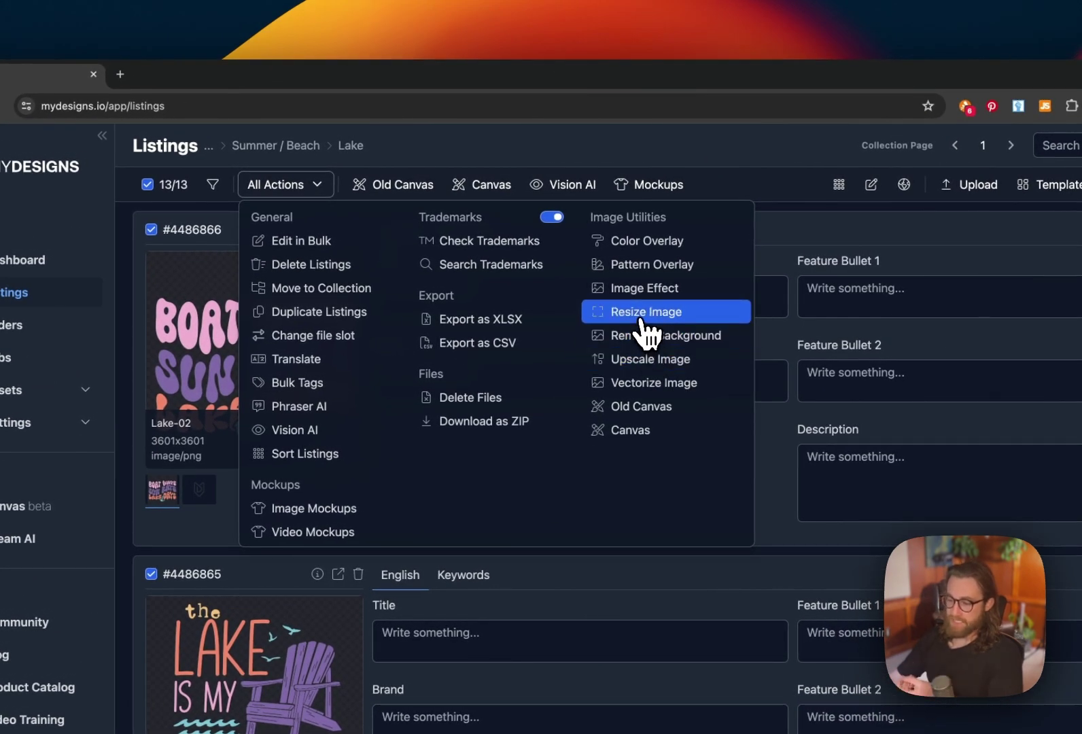
{"action": "left_click", "coordinate": [646, 361]}
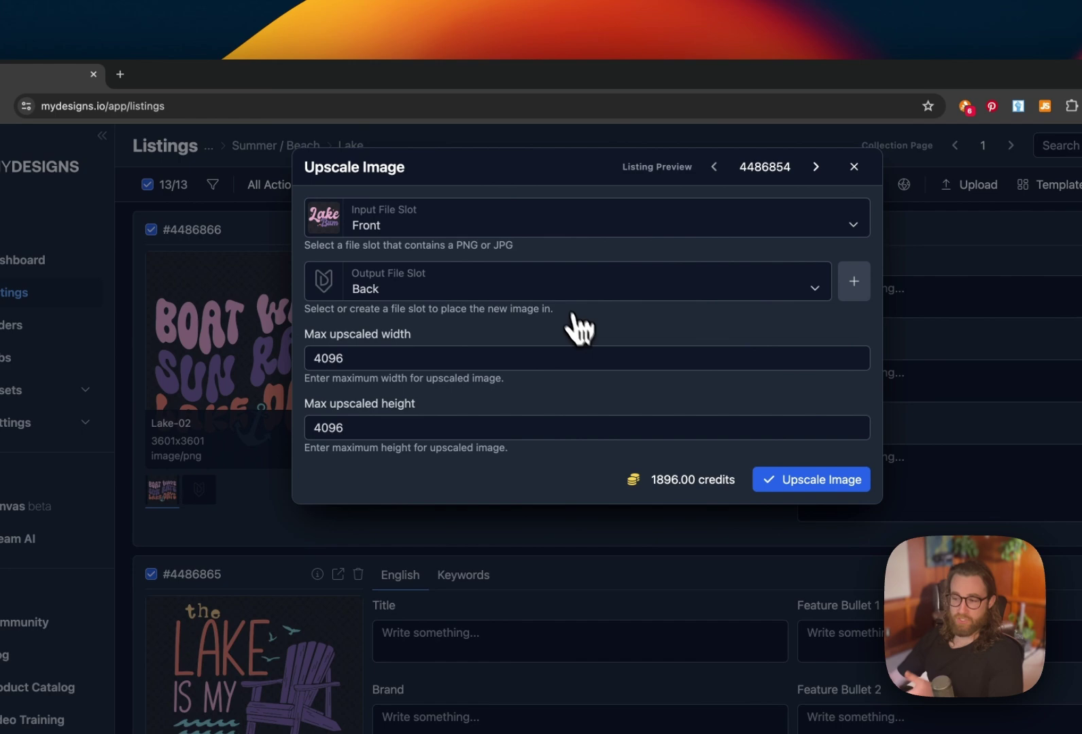
{"action": "left_click", "coordinate": [522, 287]}
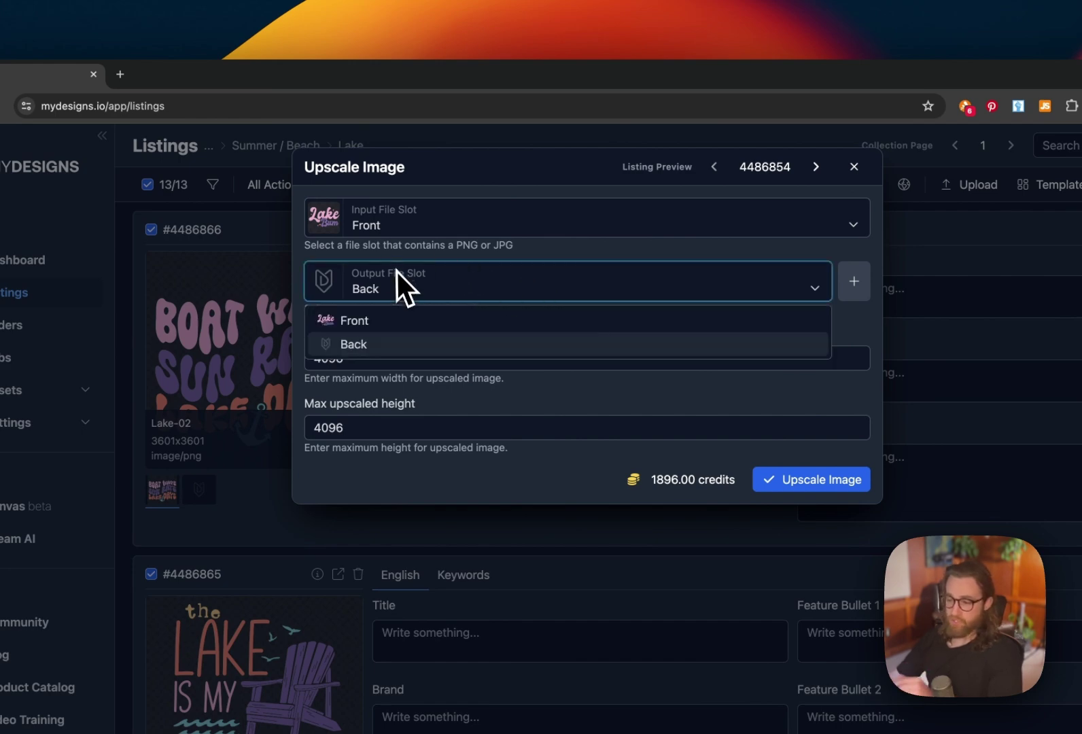
{"action": "left_click", "coordinate": [382, 318]}
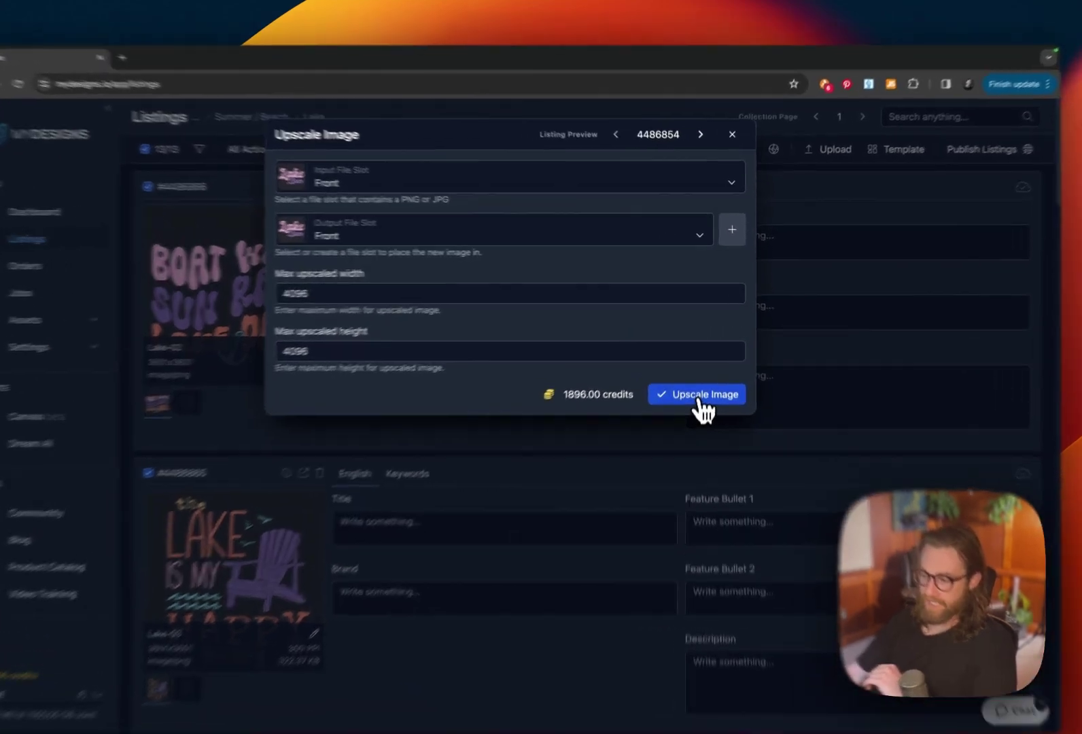
{"action": "left_click", "coordinate": [700, 372]}
{"action": "left_click", "coordinate": [568, 204]}
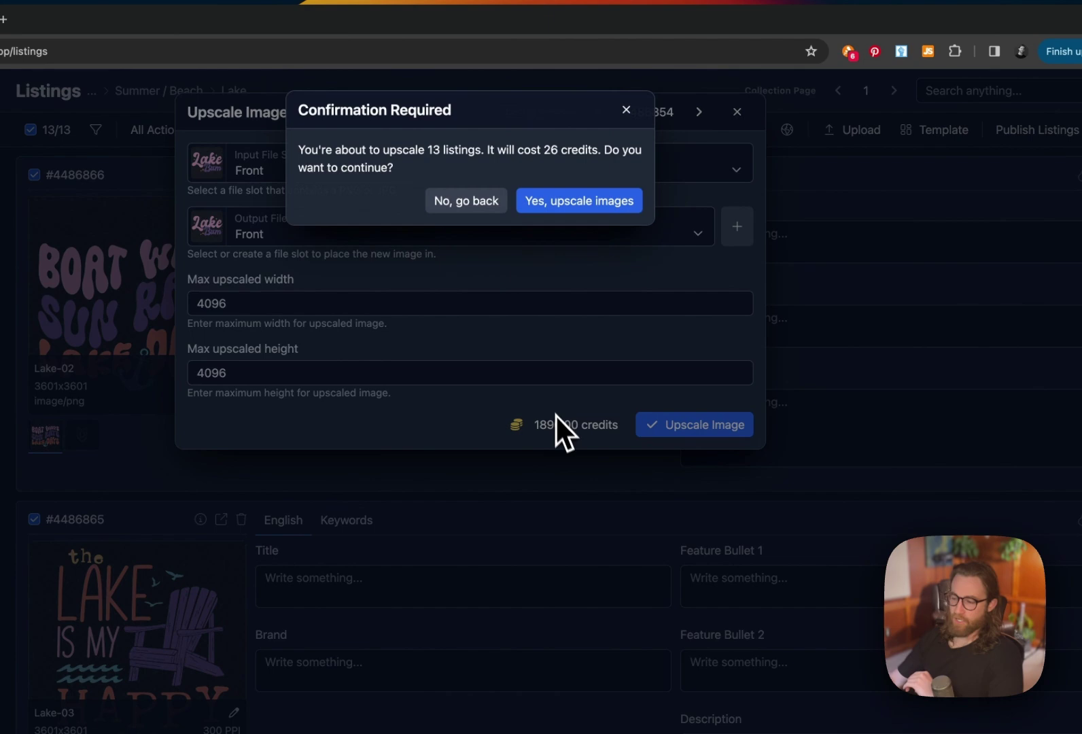
{"action": "left_click", "coordinate": [581, 203]}
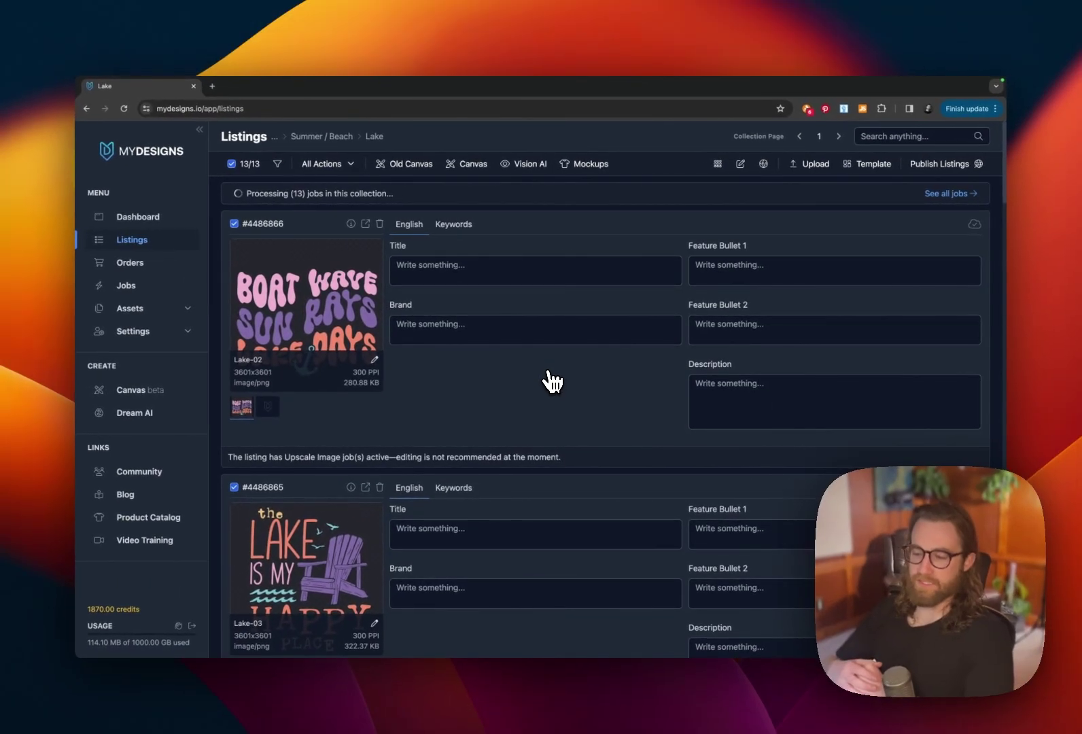
Review the first listing's still-blank Description, Feature Bullet 1, Title and Brand fields
{"action": "left_click", "coordinate": [324, 164]}
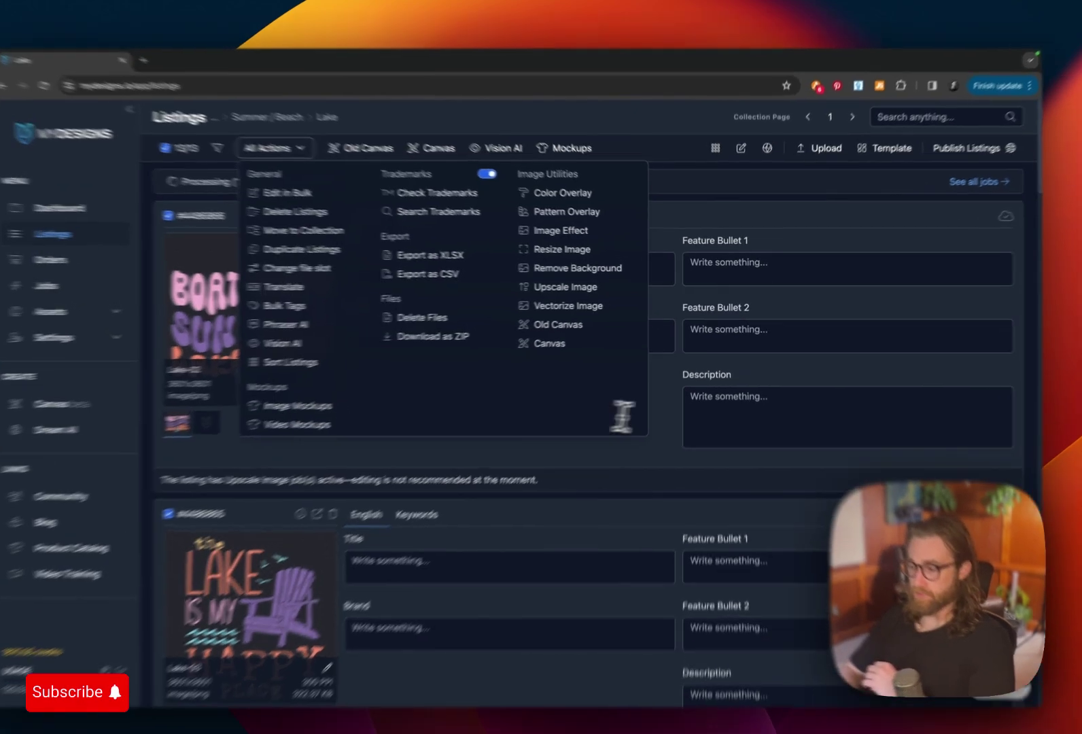
{"action": "left_click", "coordinate": [718, 399]}
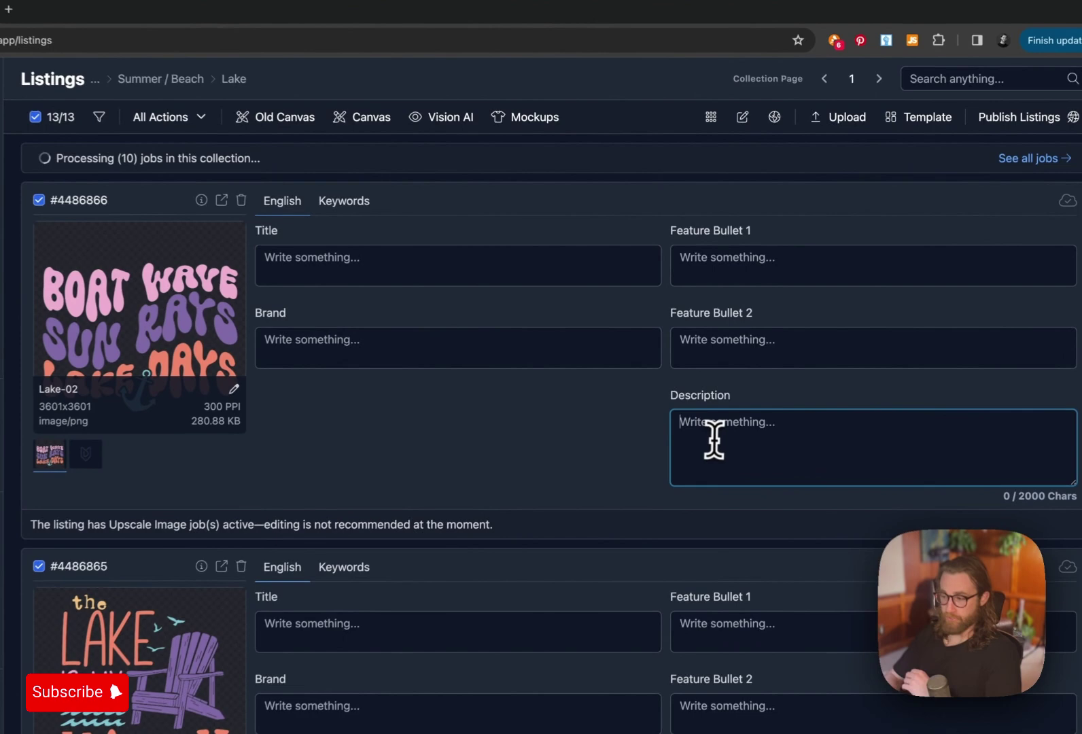
{"action": "left_click", "coordinate": [744, 277]}
{"action": "left_click", "coordinate": [476, 259]}
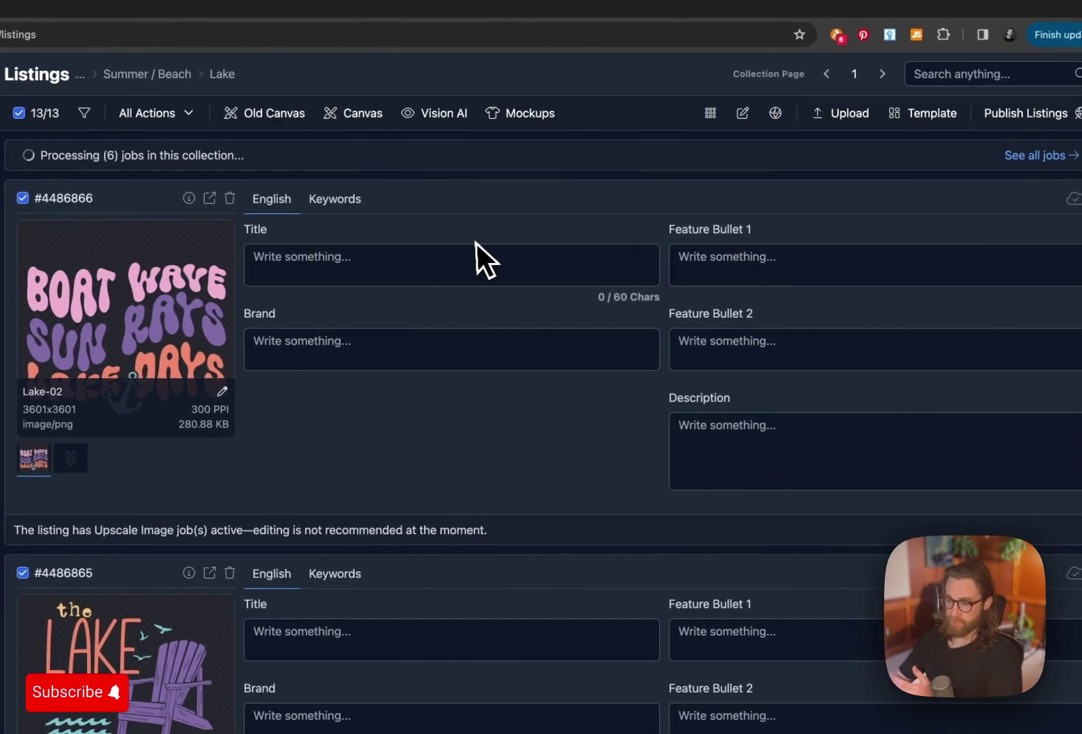
{"action": "left_click", "coordinate": [448, 350]}
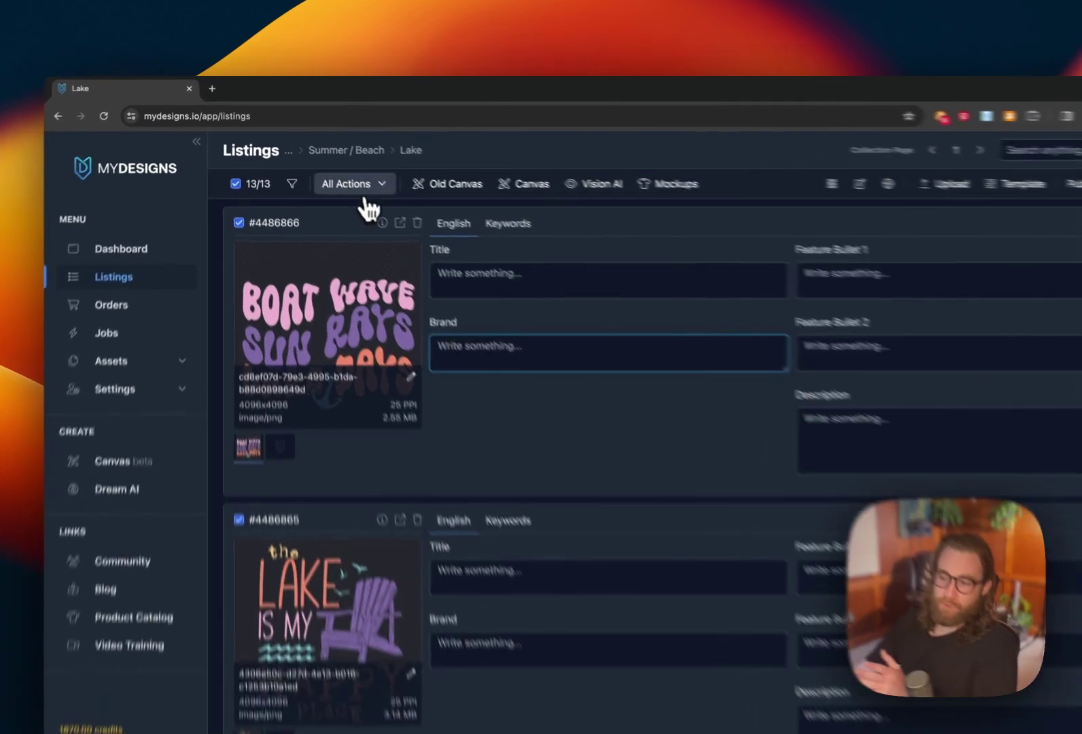
Reopen the bulk actions list for the 13 selected Lake listings
{"action": "left_click", "coordinate": [324, 163]}
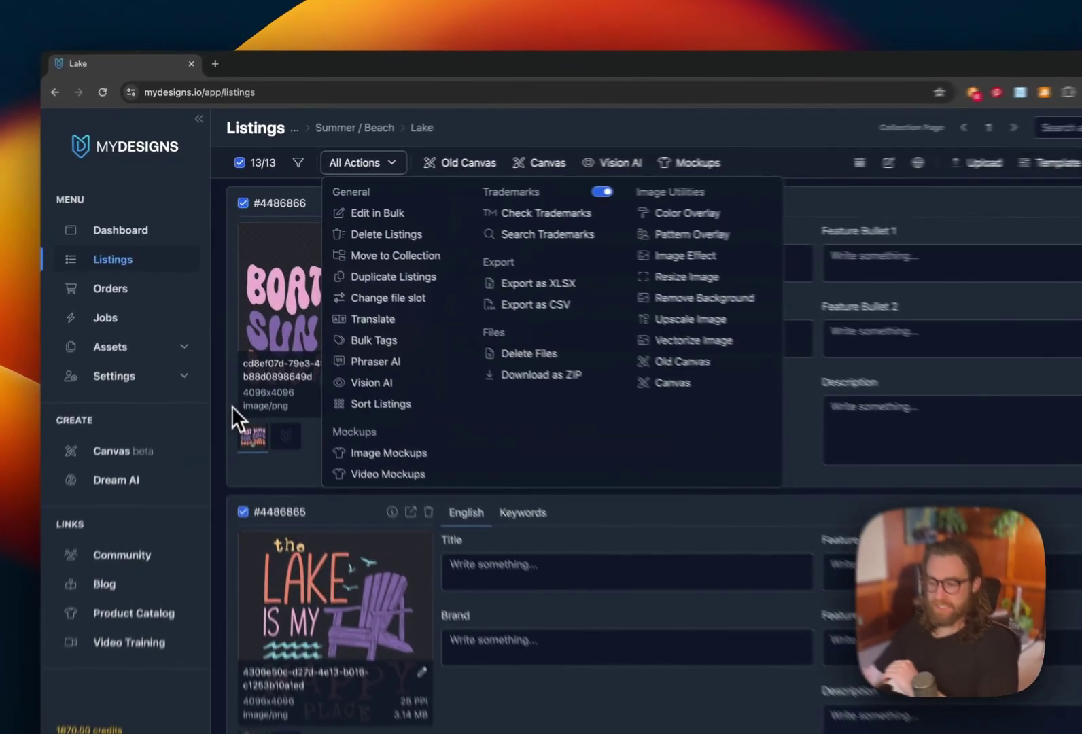
{"action": "double_click", "coordinate": [254, 344]}
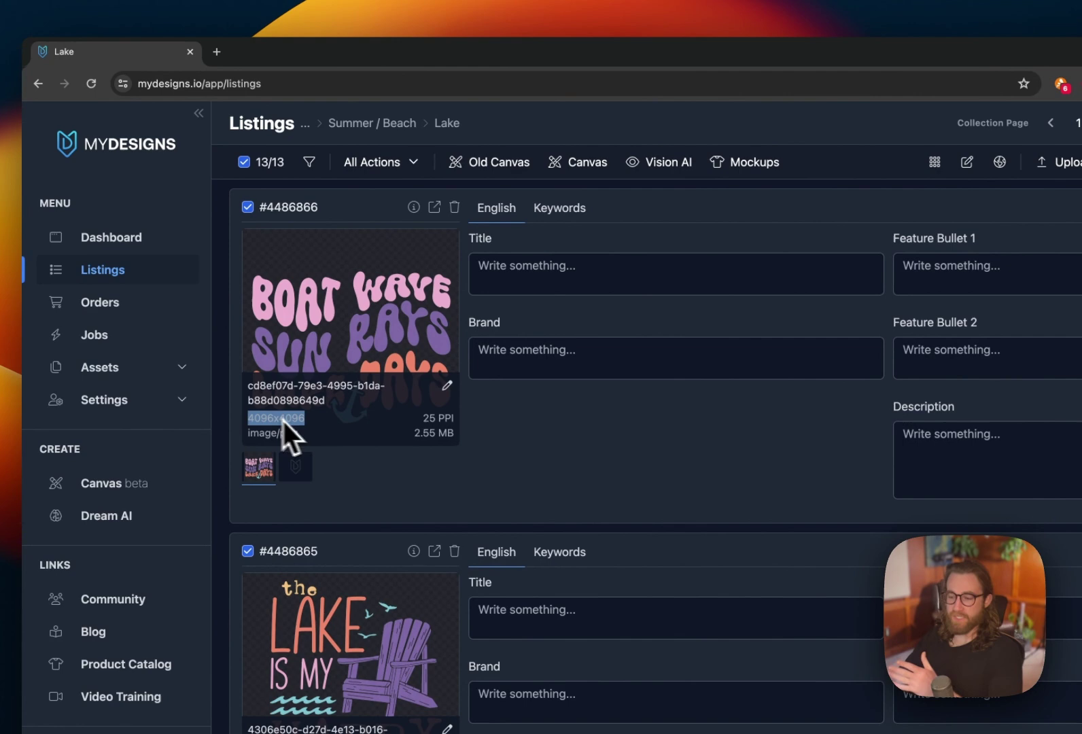
{"action": "left_click", "coordinate": [564, 453]}
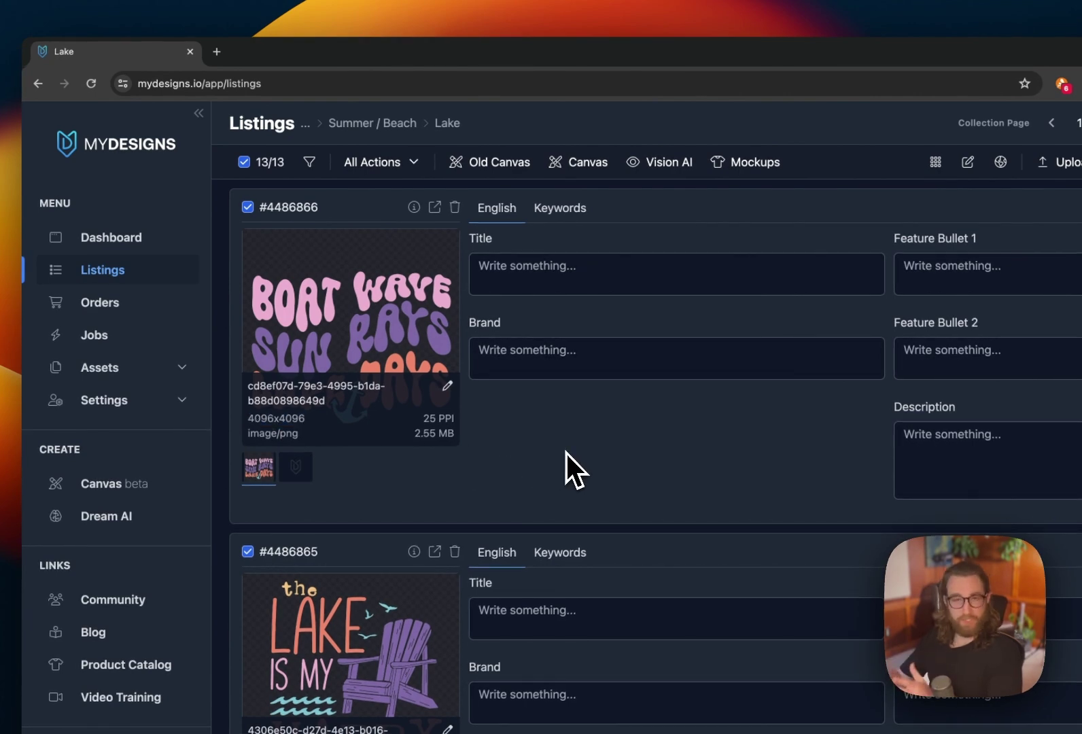
{"action": "left_click", "coordinate": [373, 162]}
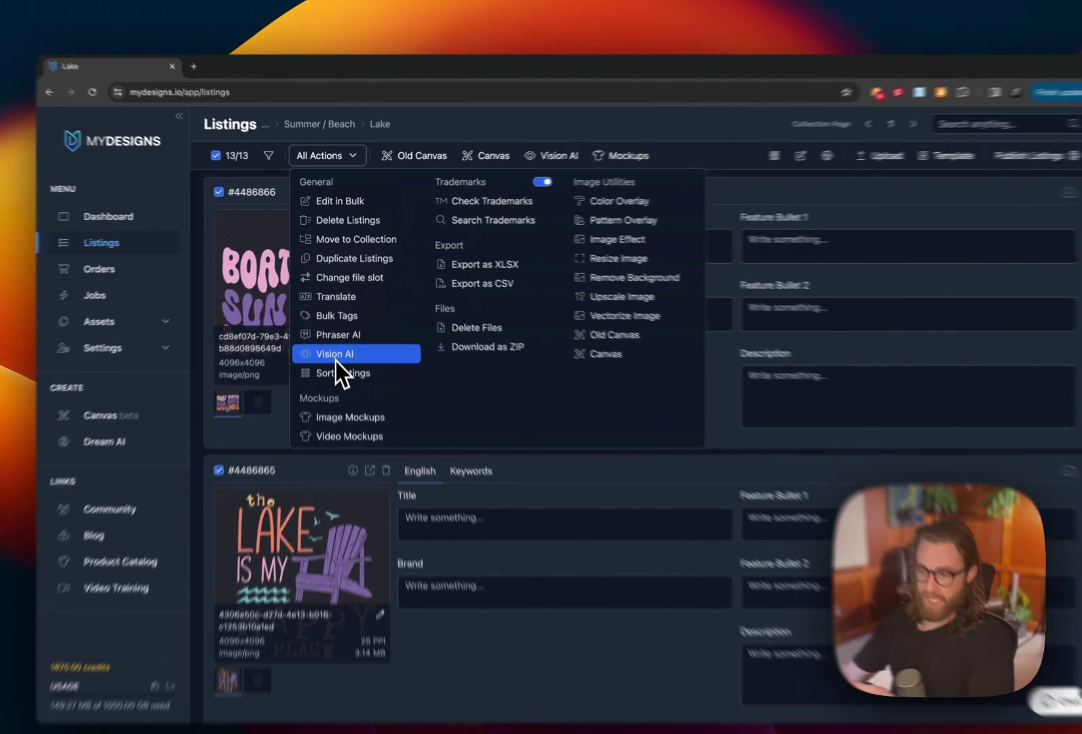
Start Vision AI listing generation targeting Amazon Merch
{"action": "left_click", "coordinate": [335, 338]}
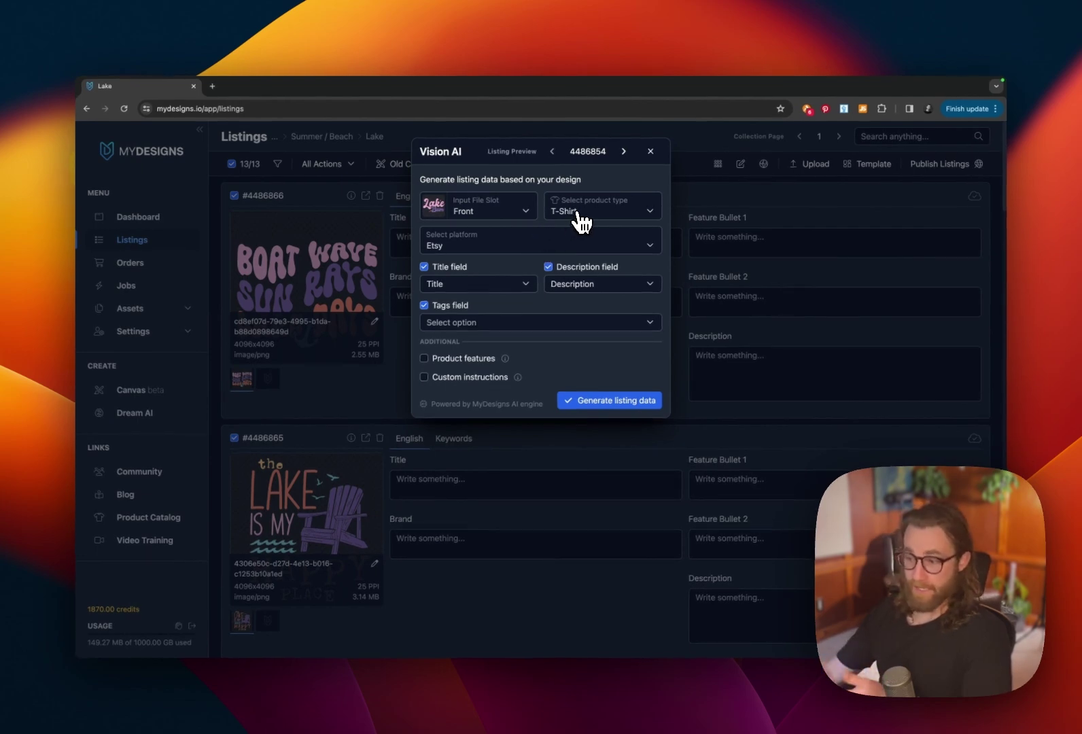
{"action": "left_click", "coordinate": [540, 246]}
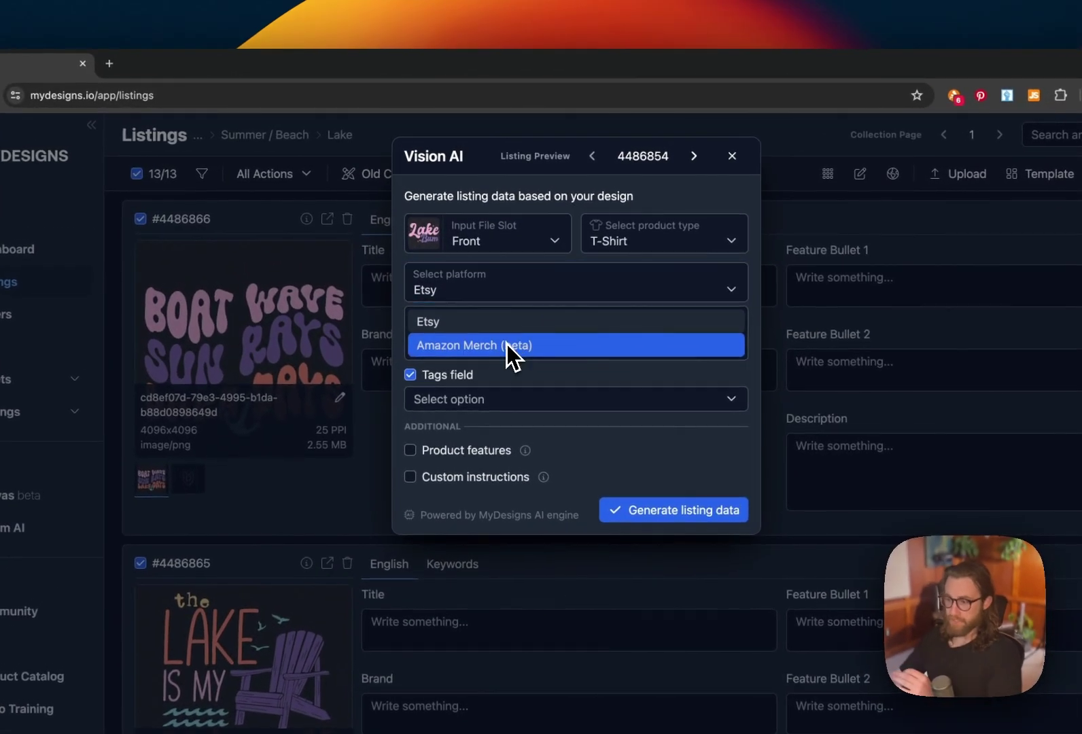
{"action": "left_click", "coordinate": [508, 346]}
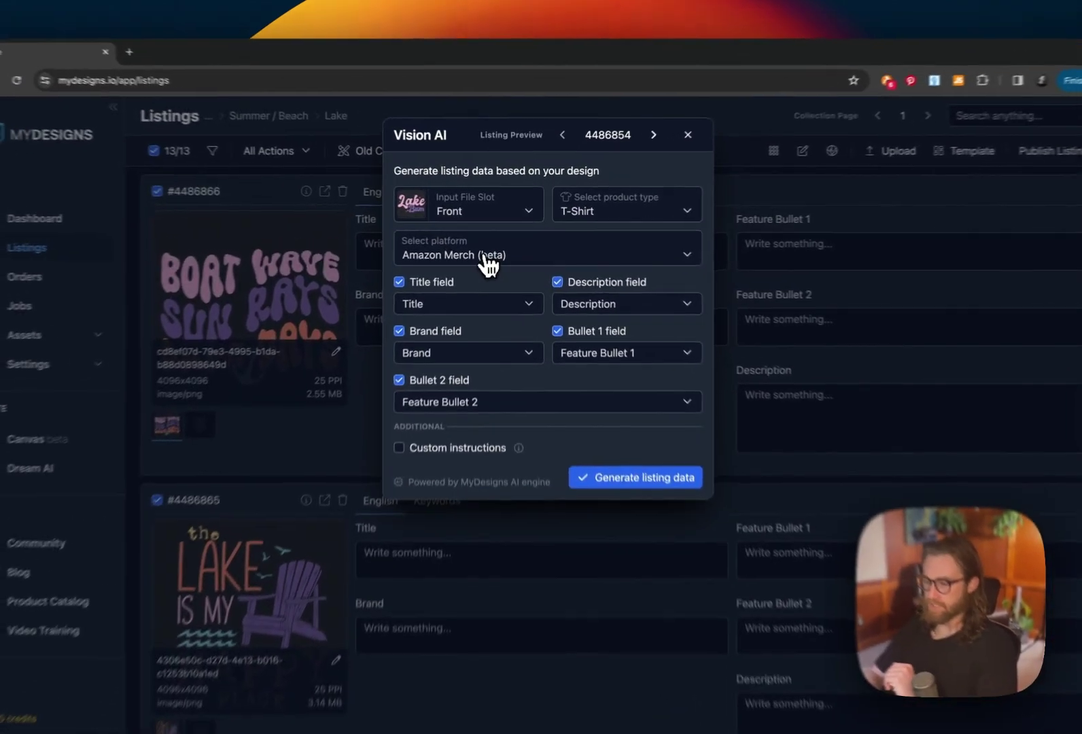
{"action": "left_click", "coordinate": [495, 245]}
{"action": "left_click", "coordinate": [439, 314]}
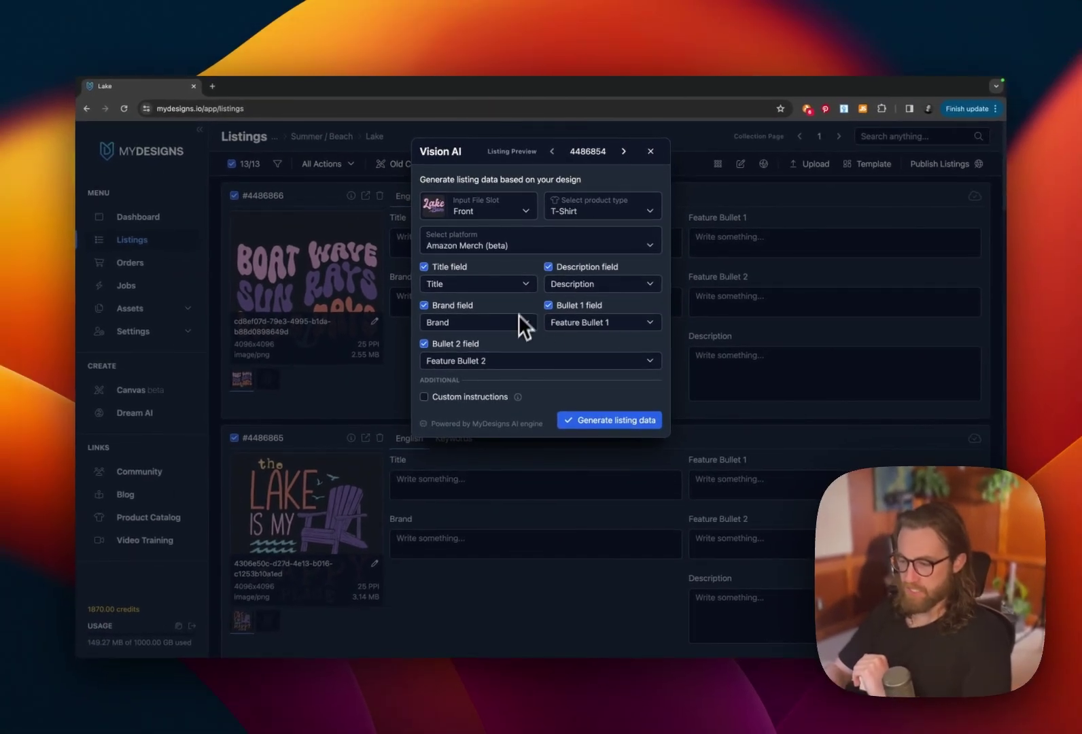
Add the custom instruction 'lake themed' and generate text for all 13 listings
{"action": "left_click", "coordinate": [426, 398]}
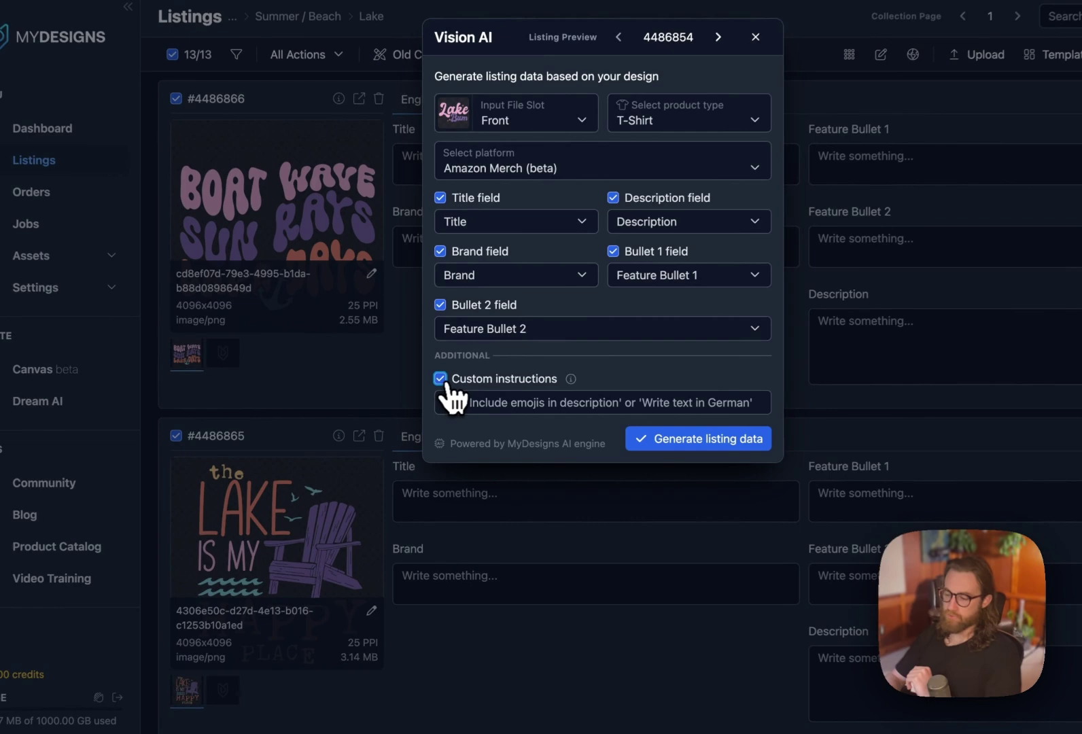
{"action": "left_click", "coordinate": [539, 400]}
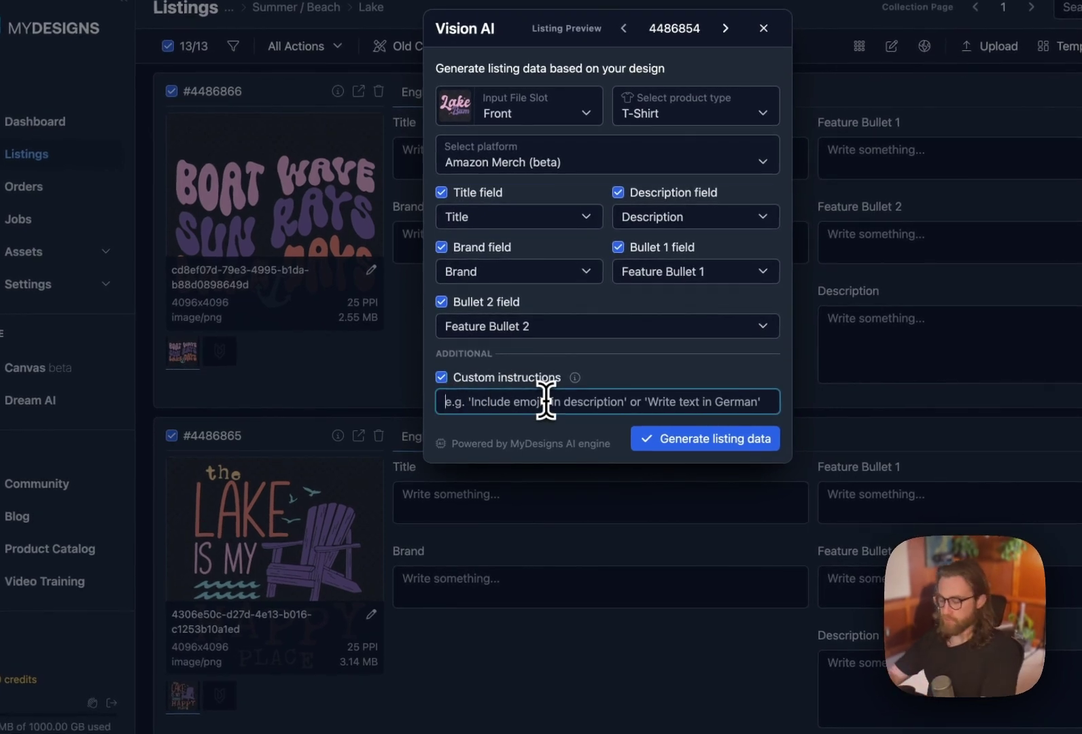
{"action": "type", "text": "lake themed summer designs"}
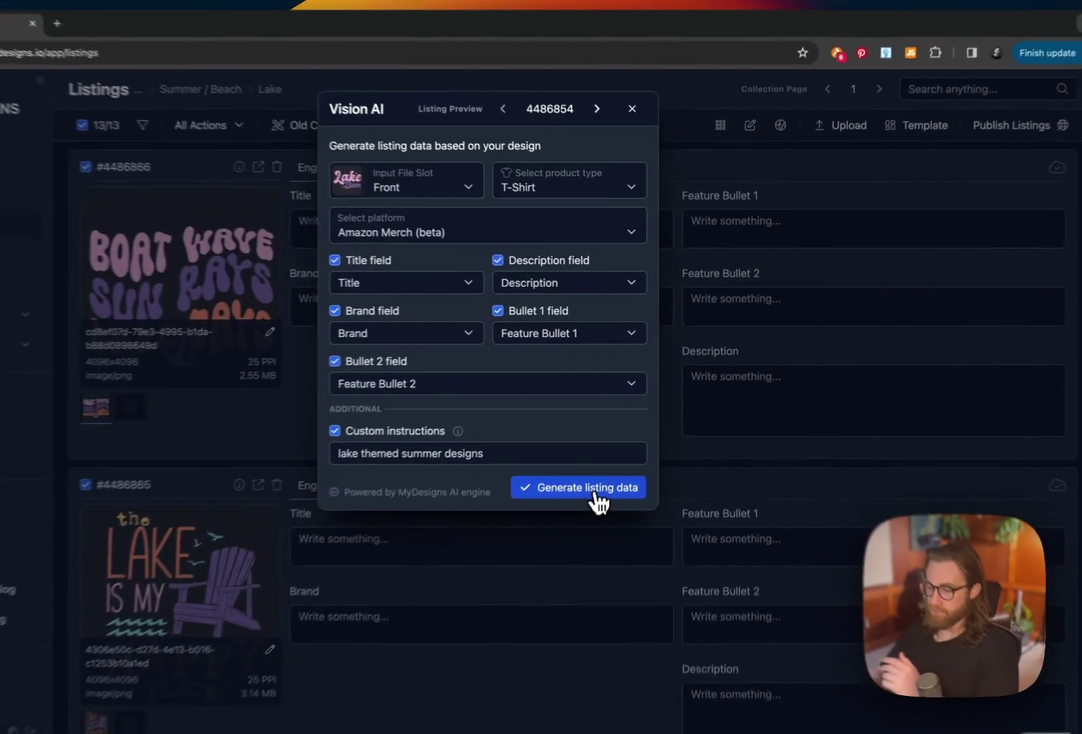
{"action": "left_click", "coordinate": [622, 442]}
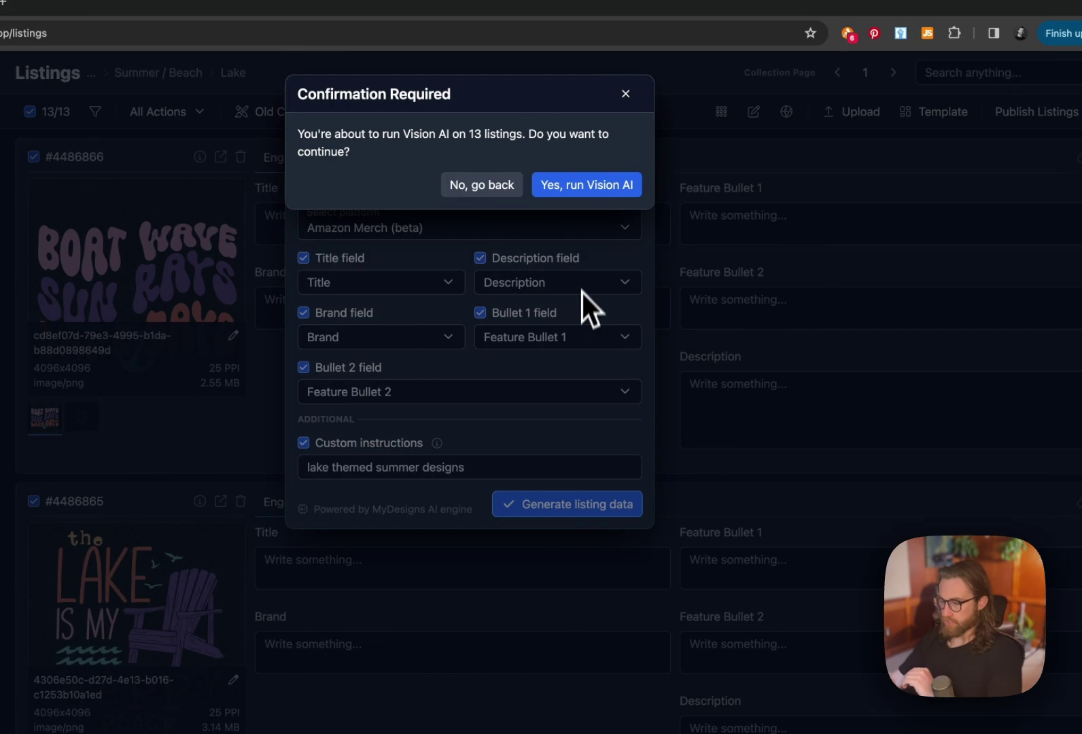
{"action": "left_click", "coordinate": [600, 183]}
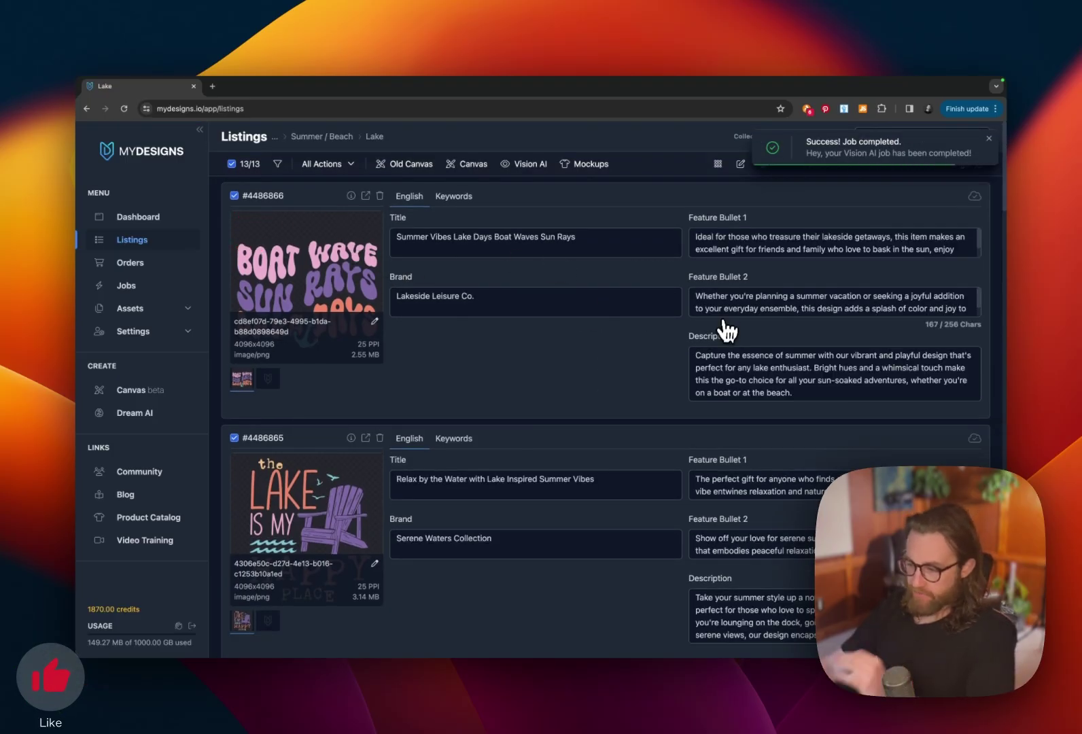
{"action": "scroll", "coordinate": [725, 333], "scroll_direction": "down", "scroll_amount": 5}
{"action": "scroll", "coordinate": [725, 334], "scroll_direction": "down", "scroll_amount": 2}
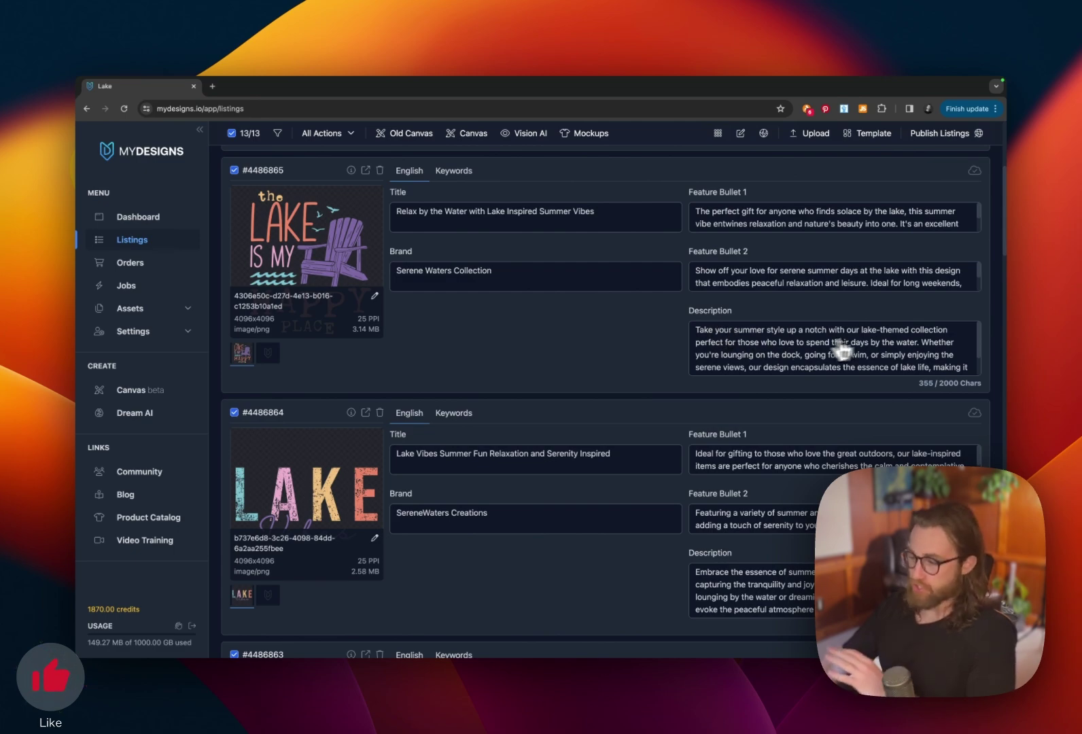
Review trademark-flagged words in the canoe listing's title, brand and second feature bullet
{"action": "scroll", "coordinate": [751, 418], "scroll_direction": "down", "scroll_amount": 2}
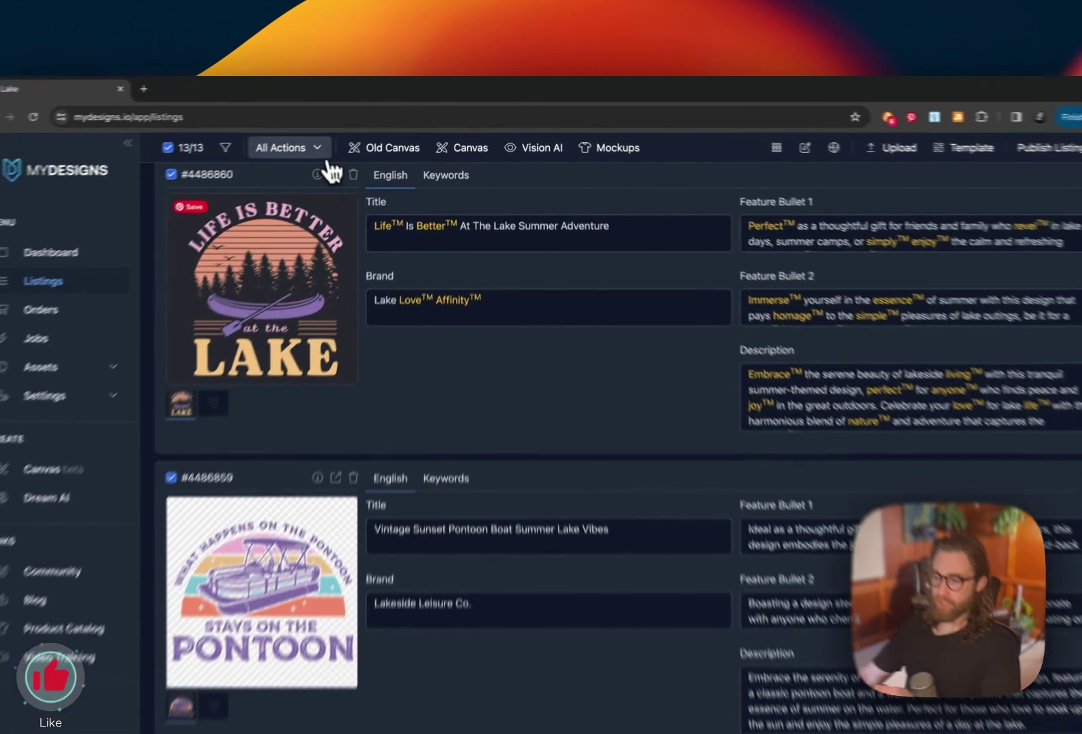
{"action": "left_click", "coordinate": [331, 134]}
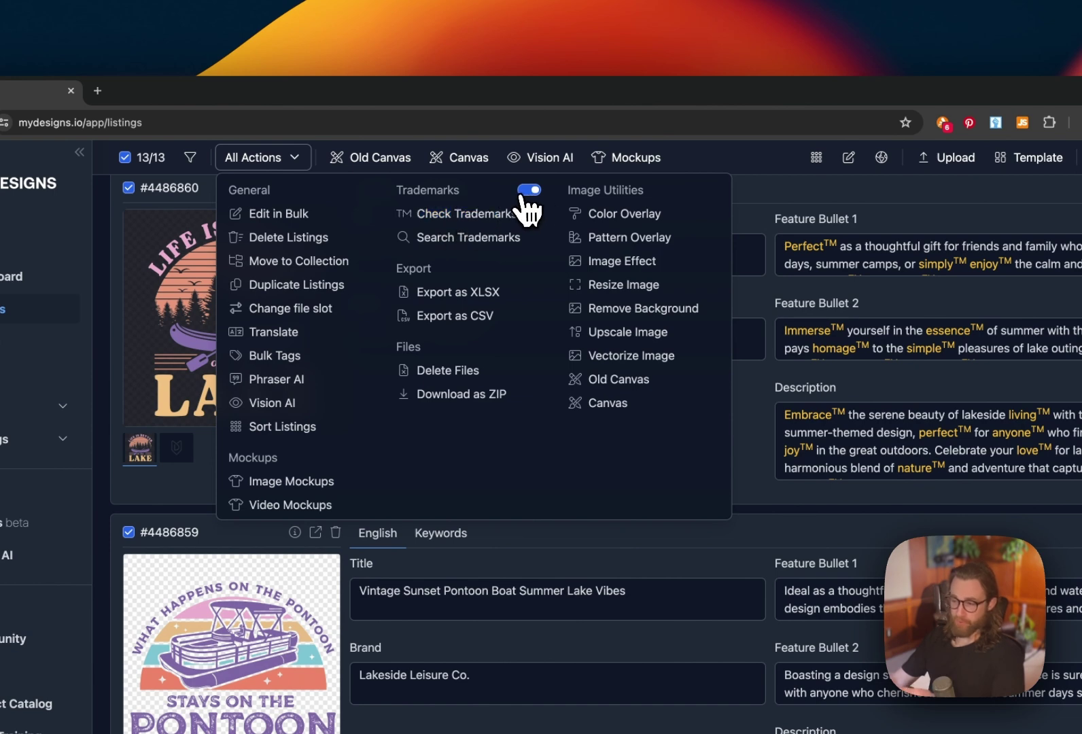
{"action": "left_click", "coordinate": [714, 216]}
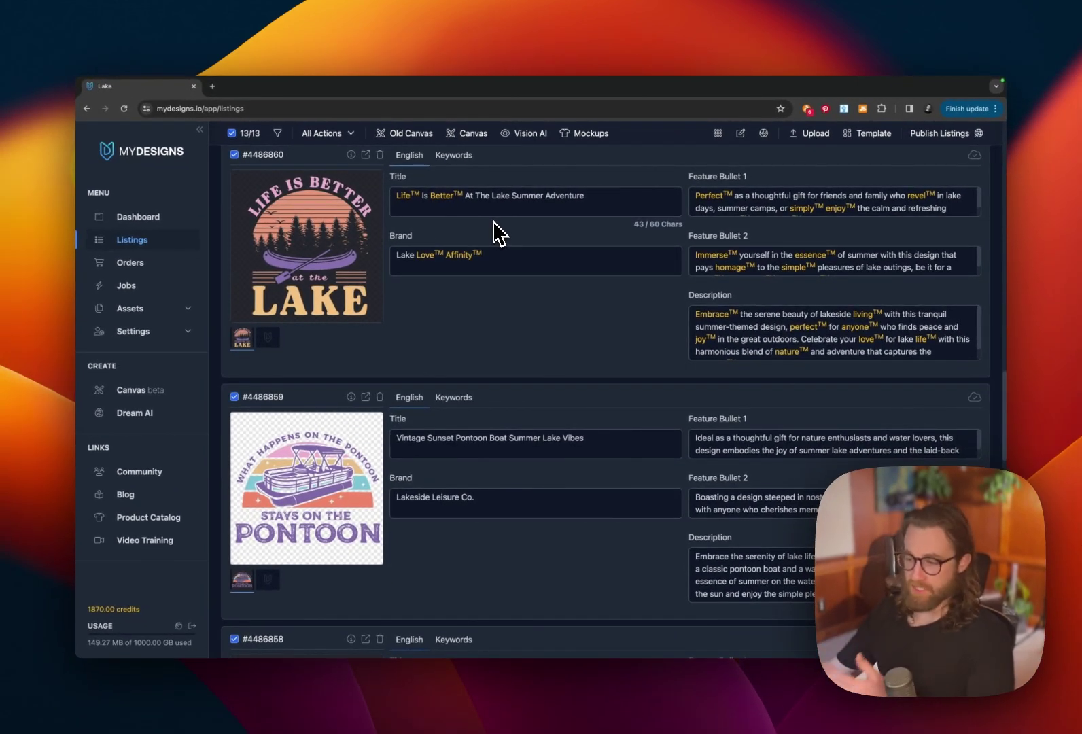
{"action": "left_click", "coordinate": [430, 256]}
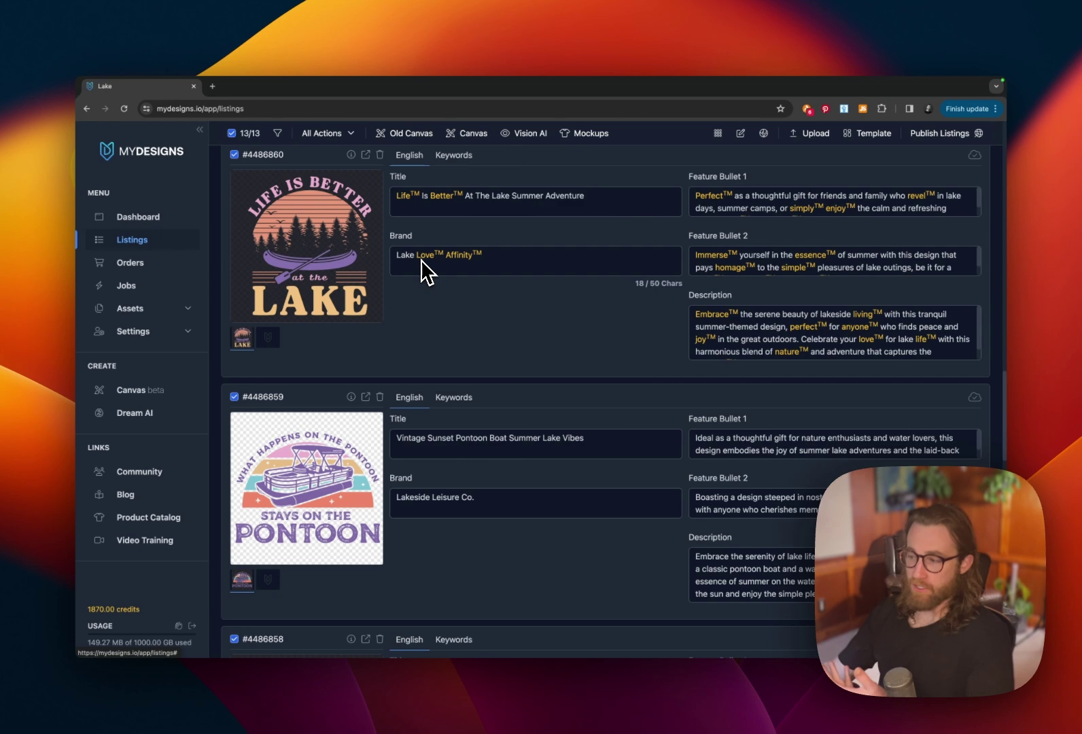
{"action": "left_click", "coordinate": [761, 263]}
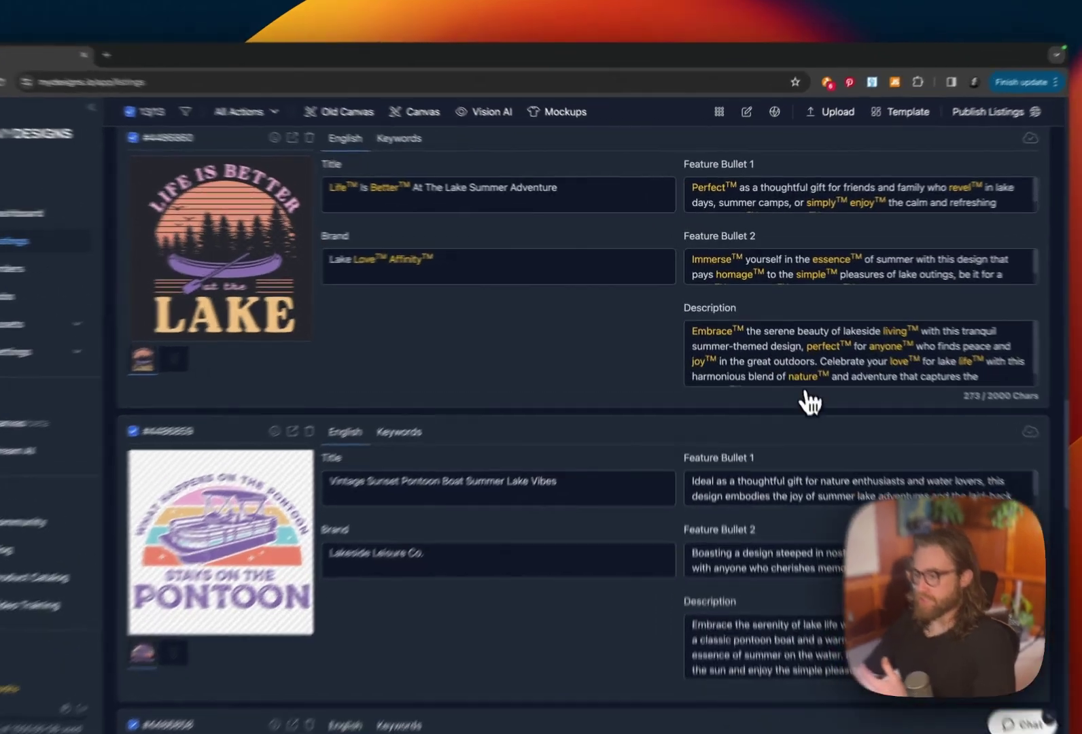
Look up the 'nature' trademark, then review other listings like Sorry Can't Lake Bye
{"action": "left_click", "coordinate": [786, 351]}
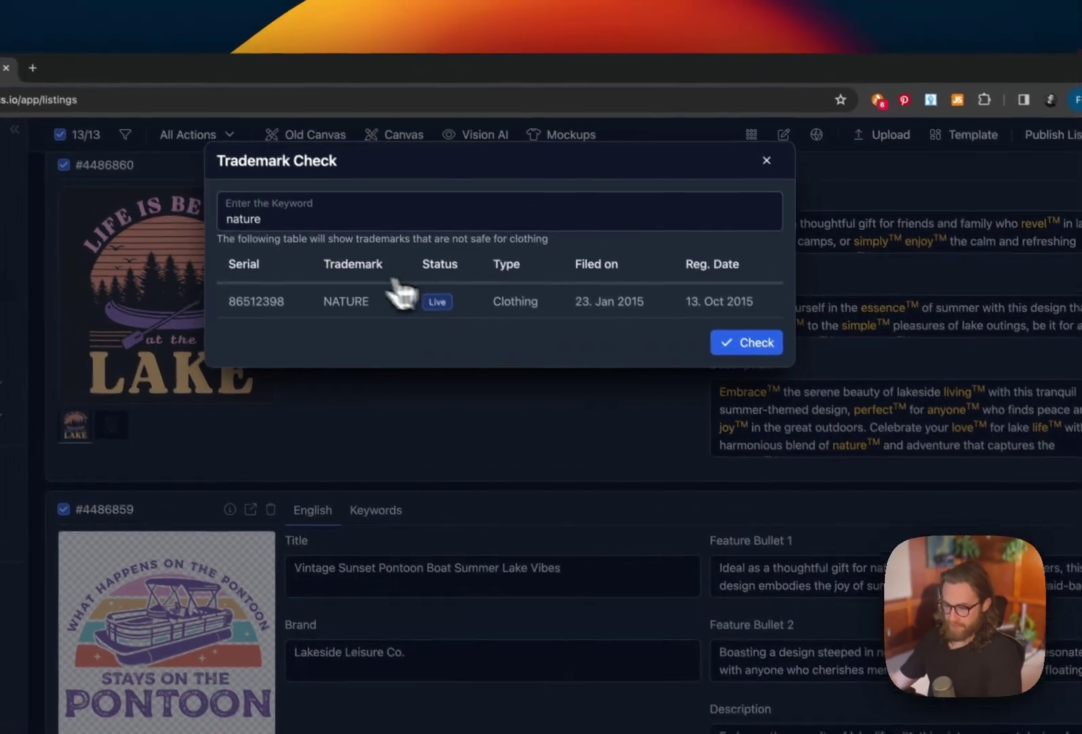
{"action": "left_click", "coordinate": [617, 367]}
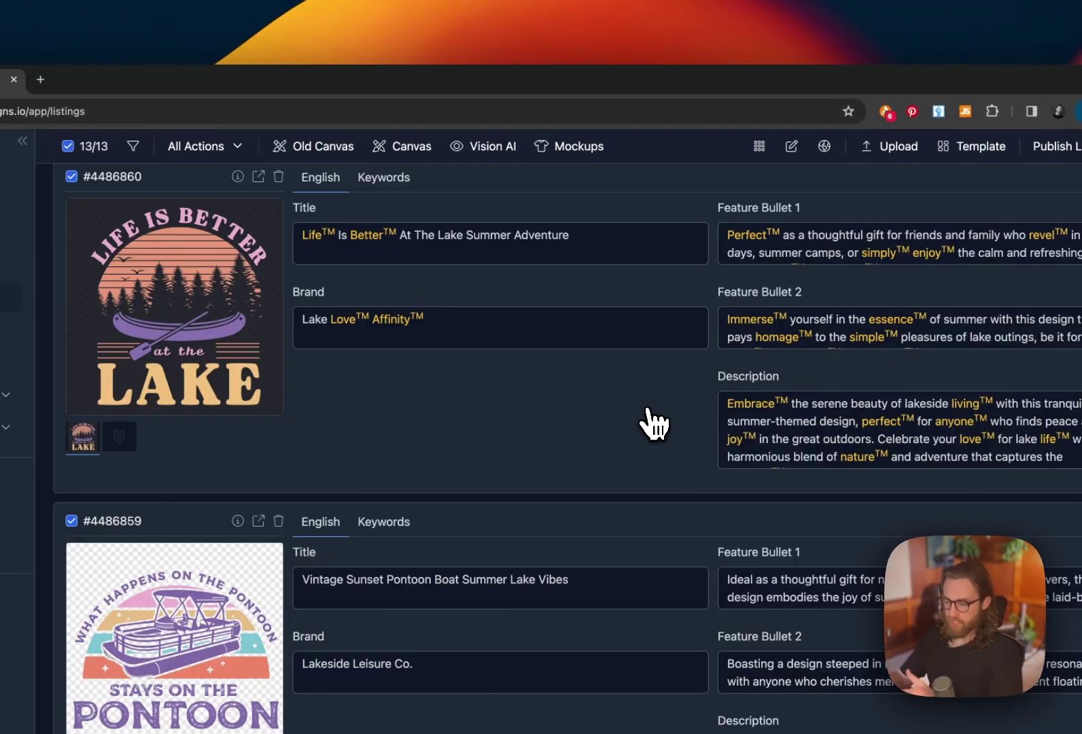
{"action": "scroll", "coordinate": [654, 425], "scroll_direction": "down", "scroll_amount": 10}
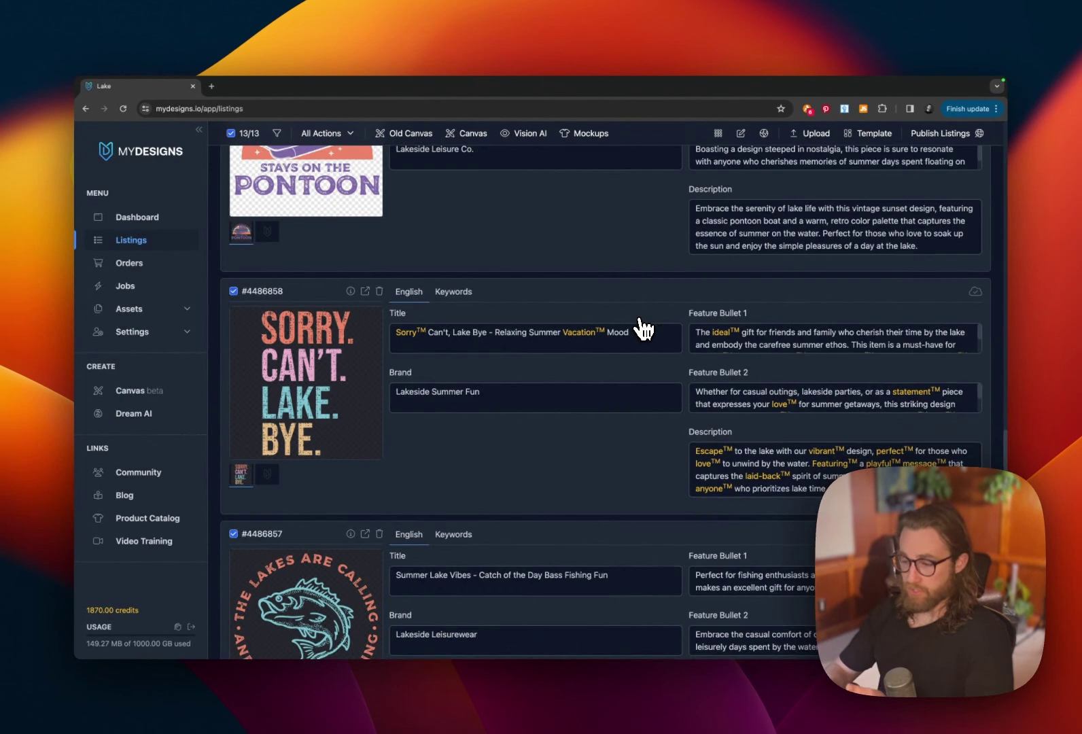
{"action": "scroll", "coordinate": [808, 337], "scroll_direction": "down", "scroll_amount": 2}
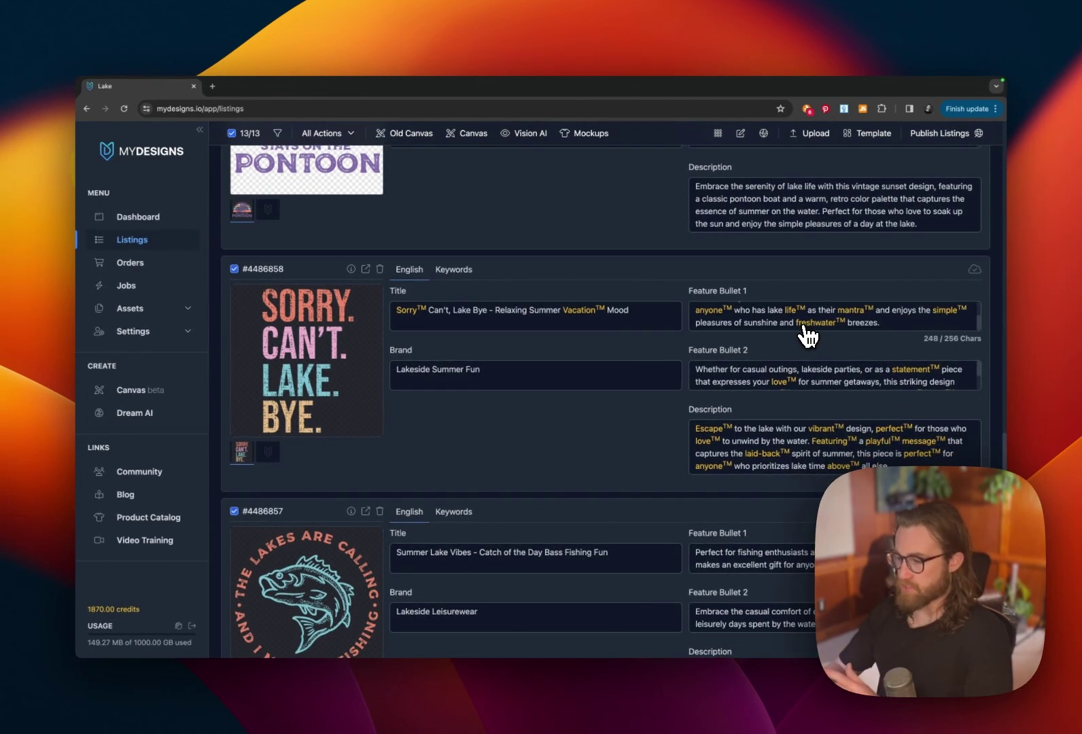
{"action": "scroll", "coordinate": [775, 379], "scroll_direction": "down", "scroll_amount": 2}
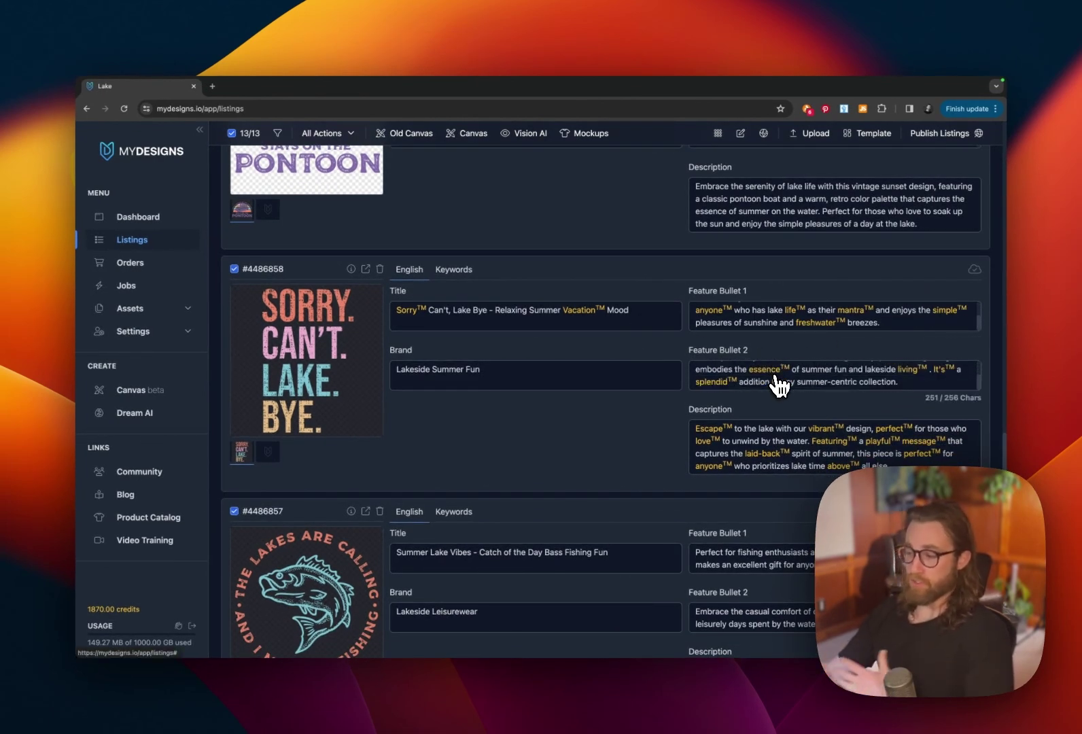
{"action": "scroll", "coordinate": [728, 382], "scroll_direction": "down", "scroll_amount": 3}
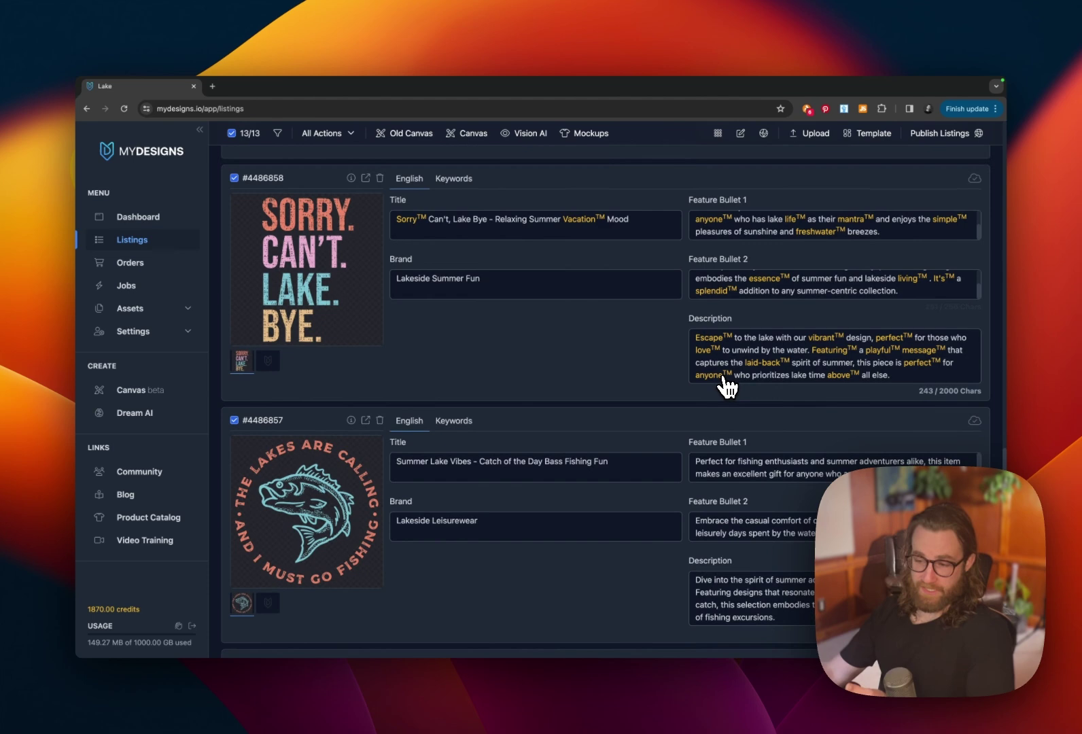
{"action": "left_click", "coordinate": [411, 189]}
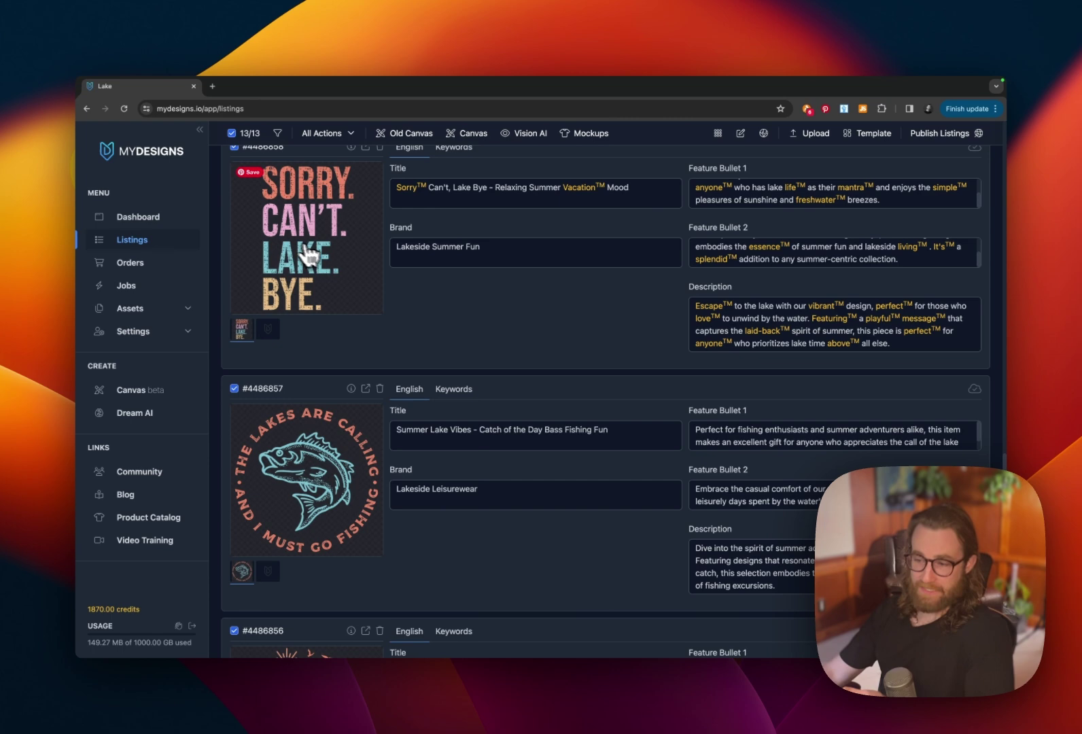
{"action": "scroll", "coordinate": [519, 318], "scroll_direction": "down", "scroll_amount": 3}
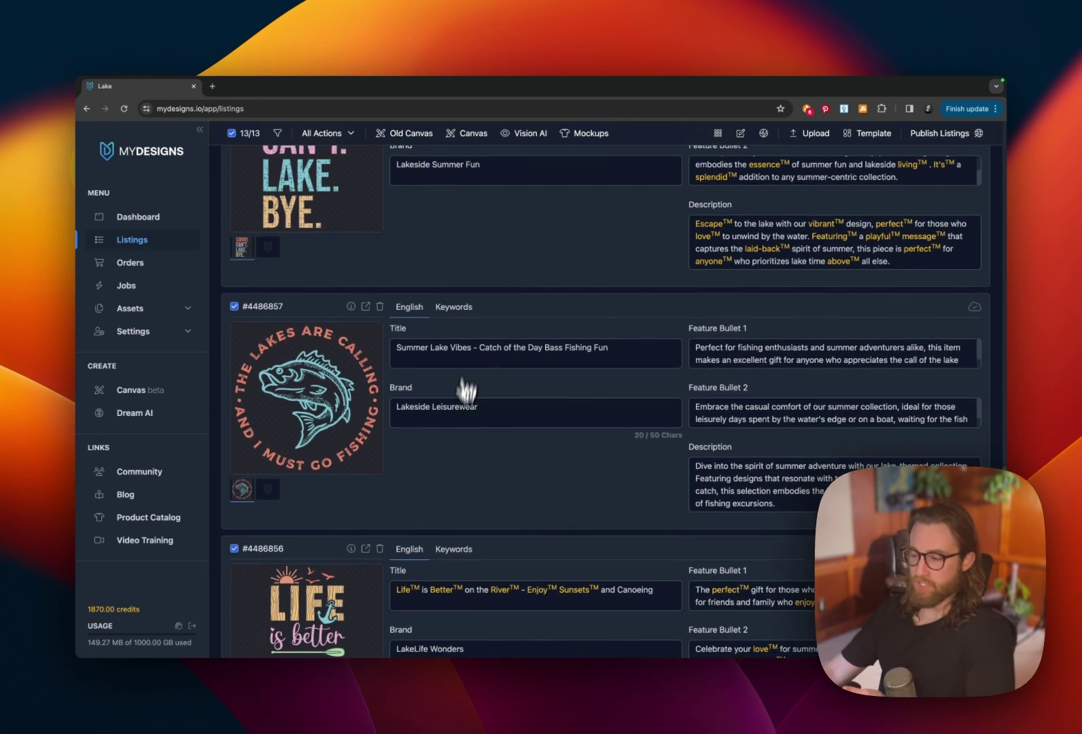
{"action": "scroll", "coordinate": [586, 415], "scroll_direction": "down", "scroll_amount": 8}
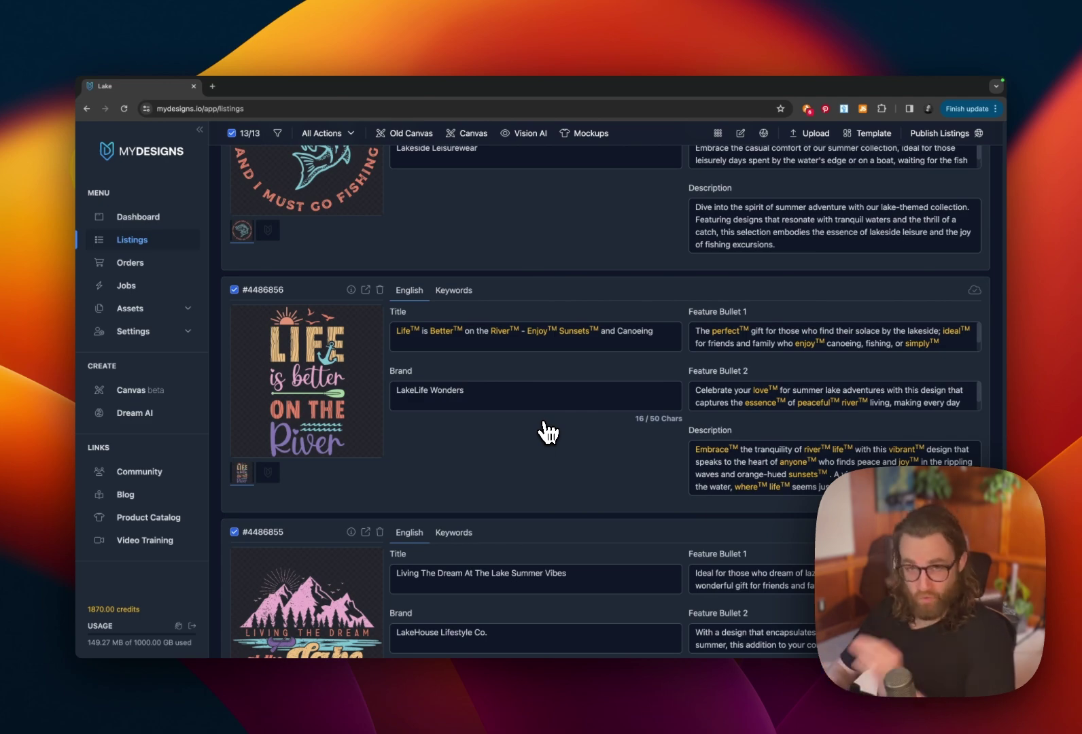
{"action": "scroll", "coordinate": [548, 432], "scroll_direction": "up", "scroll_amount": 20}
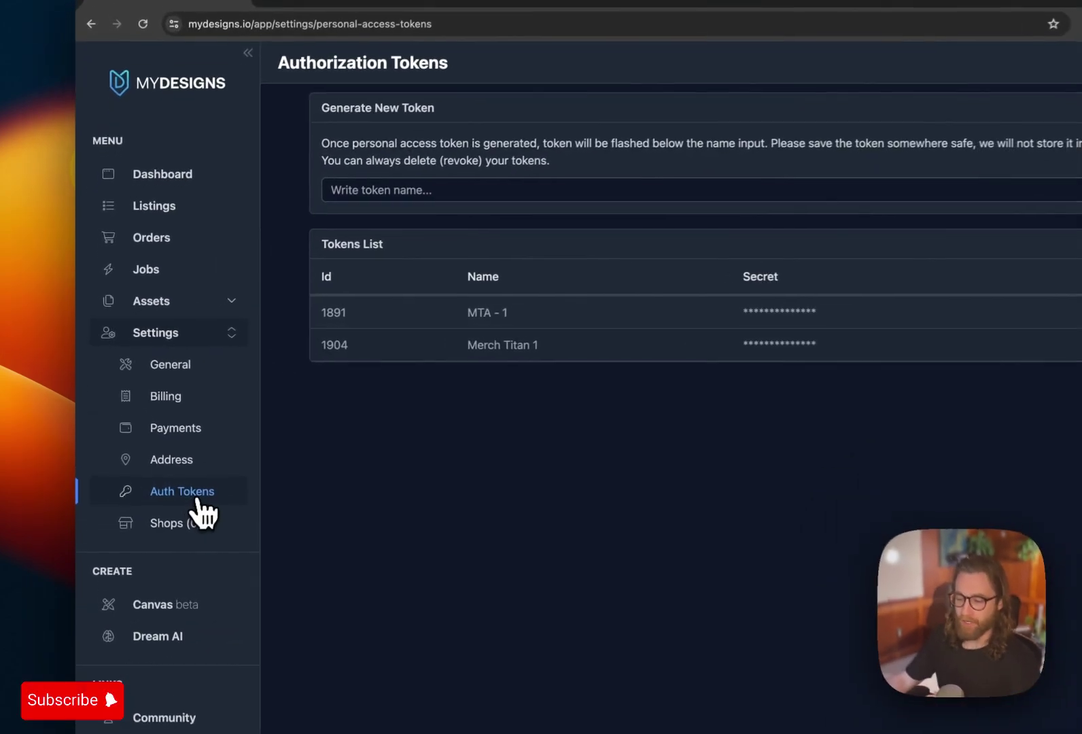
Enter 'Merch Titan' as the new access token's name
{"action": "left_click", "coordinate": [422, 188]}
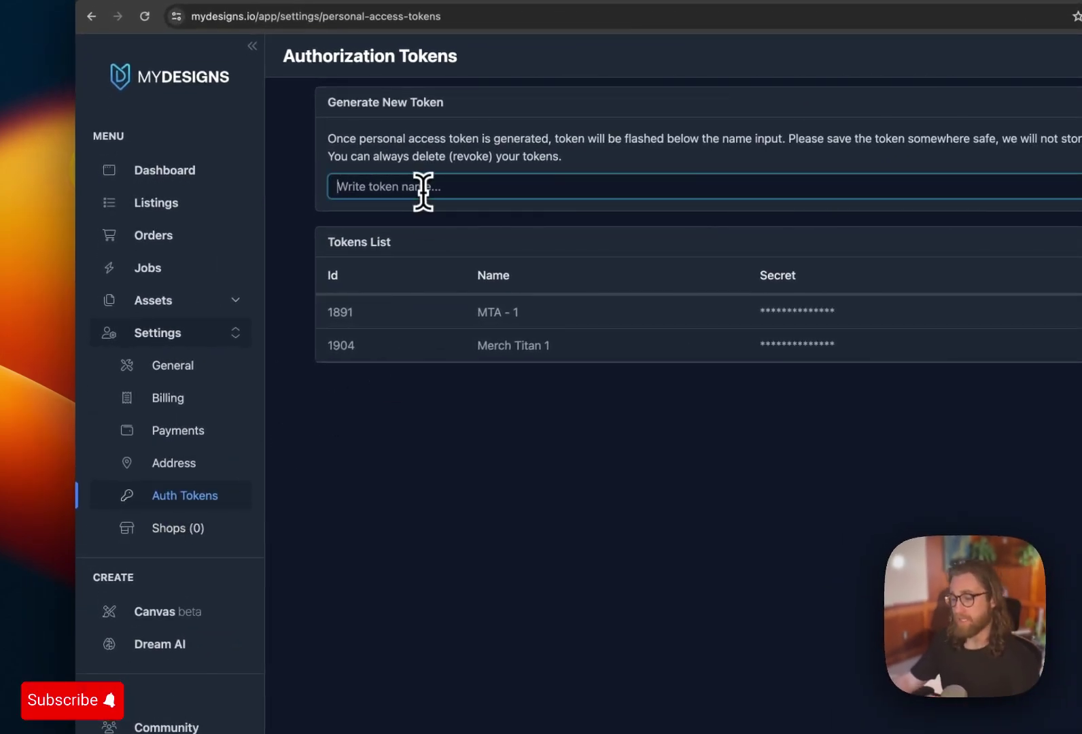
{"action": "type", "text": "Mer"}
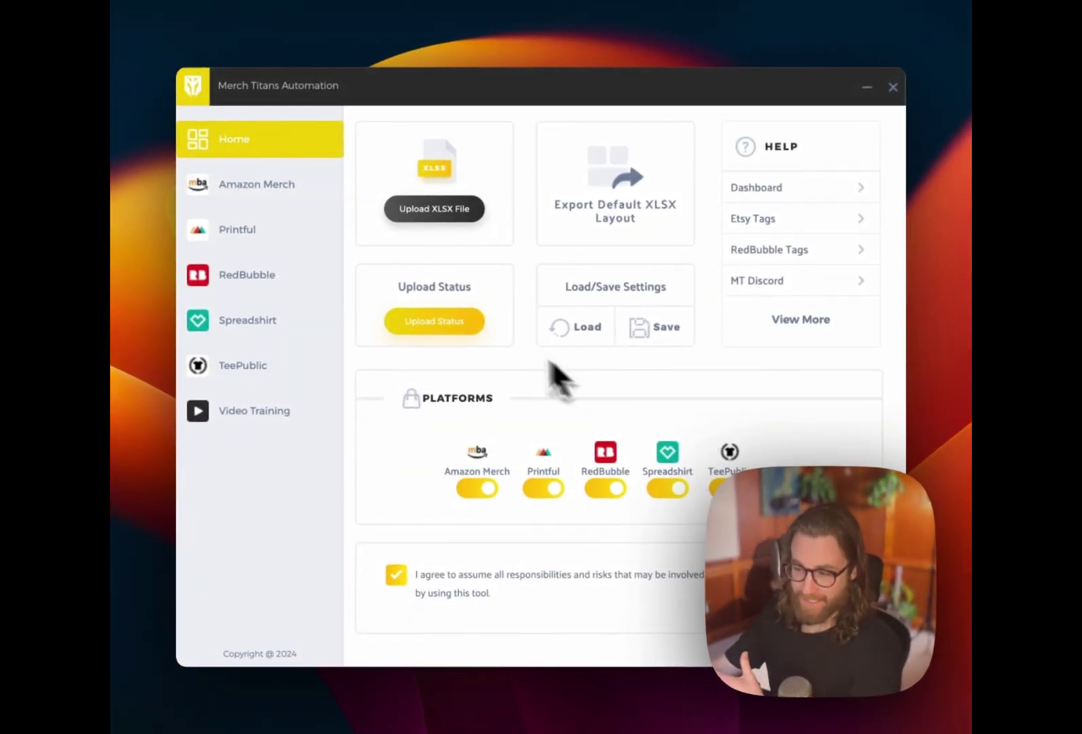
Start a new XLSX listing upload and connect it to MyDesigns
{"action": "left_click", "coordinate": [435, 209]}
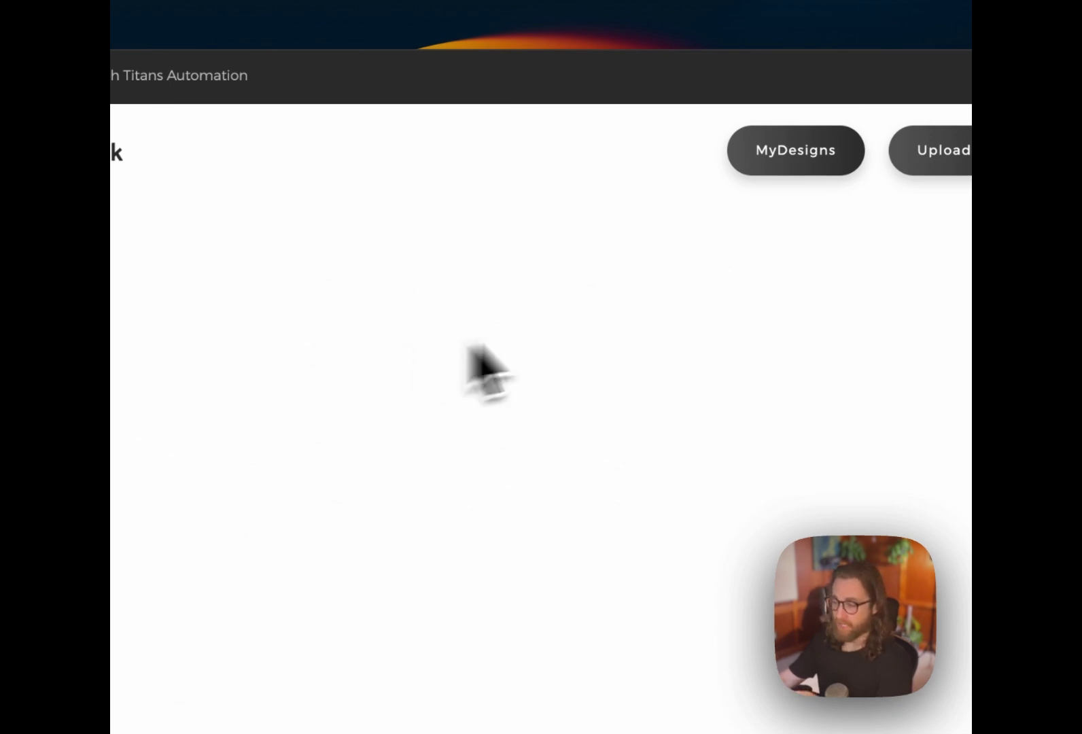
{"action": "left_click", "coordinate": [798, 162]}
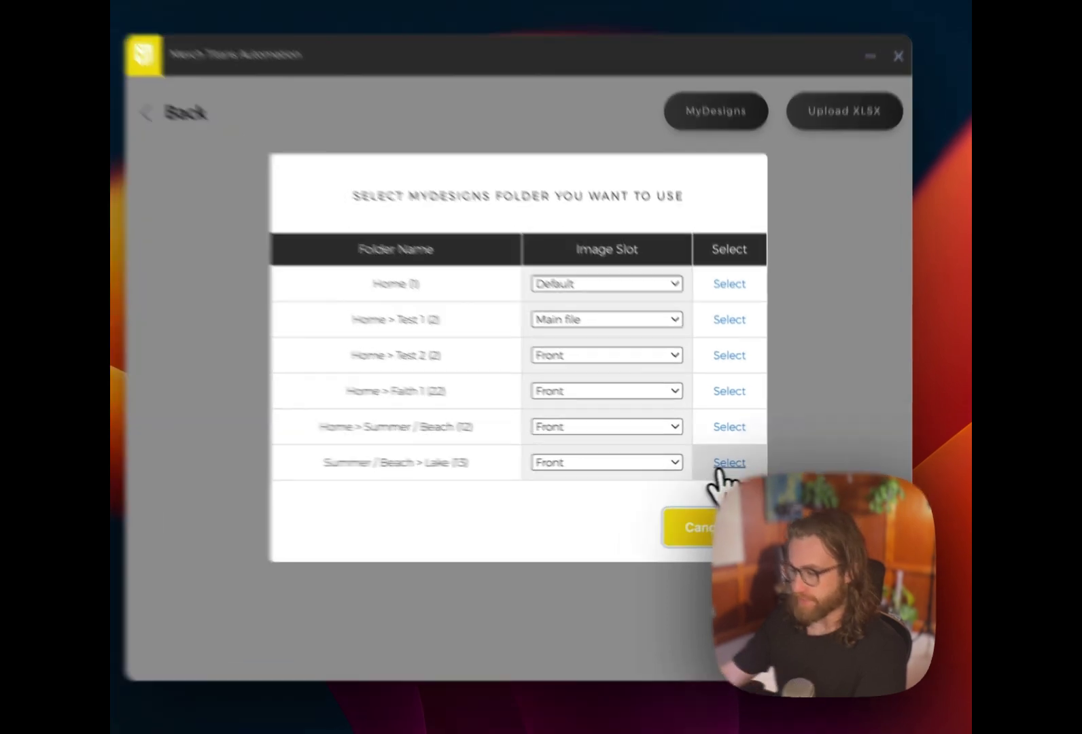
Import the 13 Lake folder designs, dismiss the field-mapping reminder, and return Home
{"action": "left_click", "coordinate": [721, 465]}
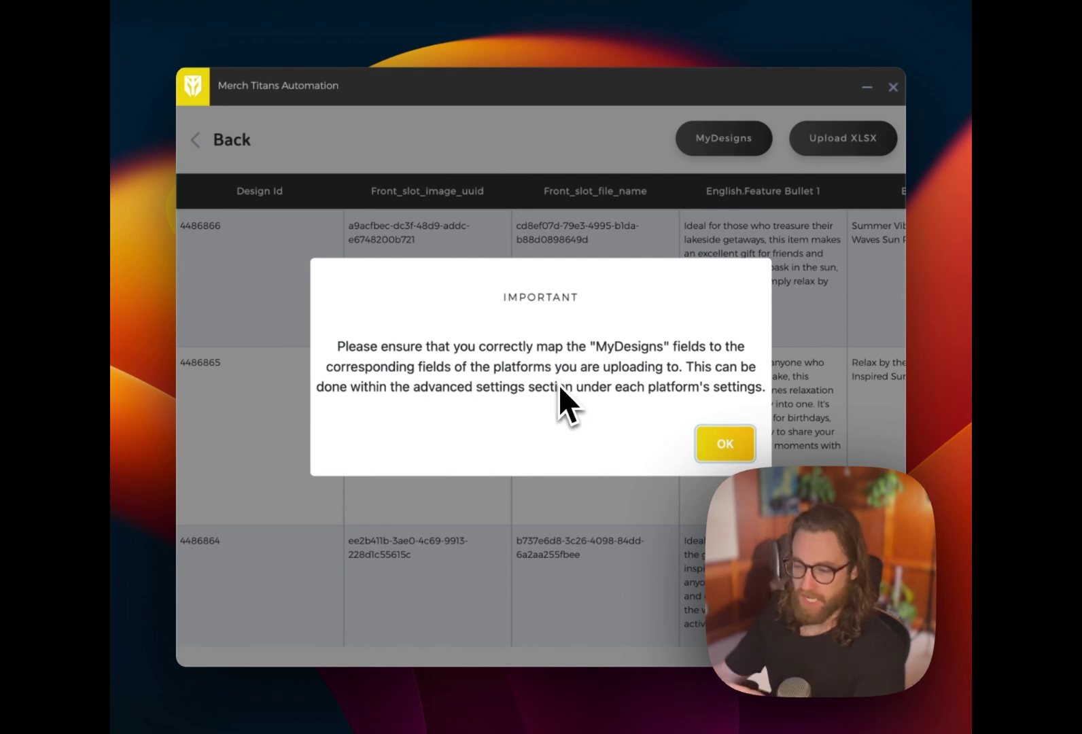
{"action": "left_click", "coordinate": [725, 443]}
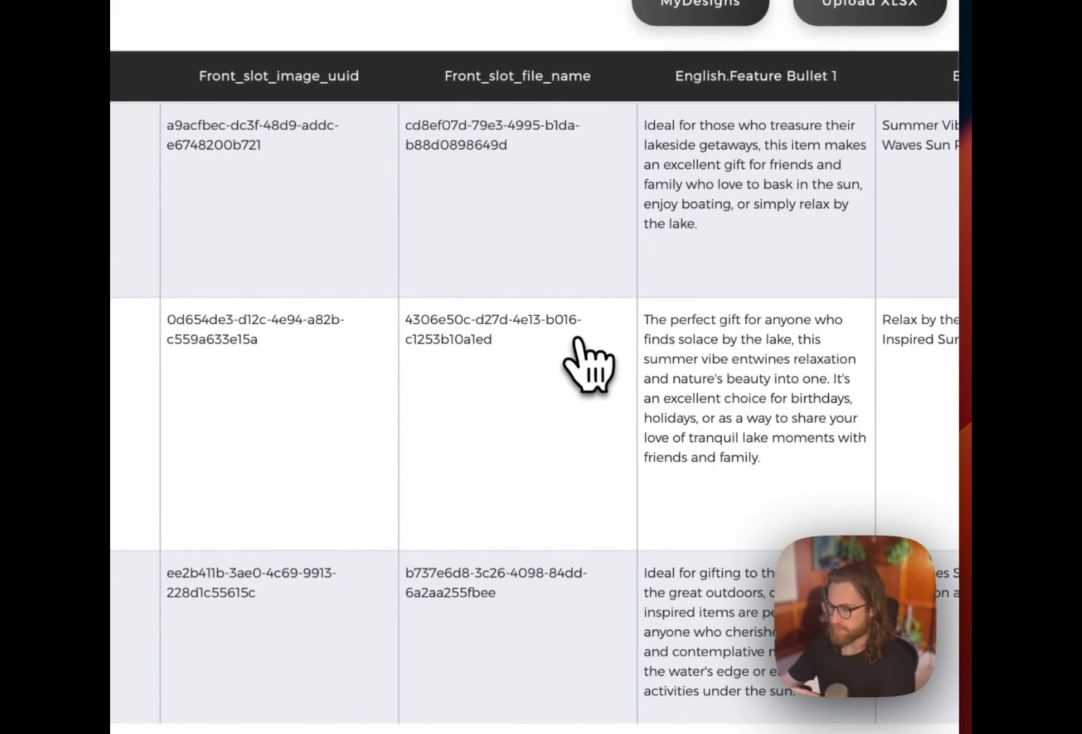
{"action": "scroll", "coordinate": [587, 362], "scroll_direction": "right", "scroll_amount": 10}
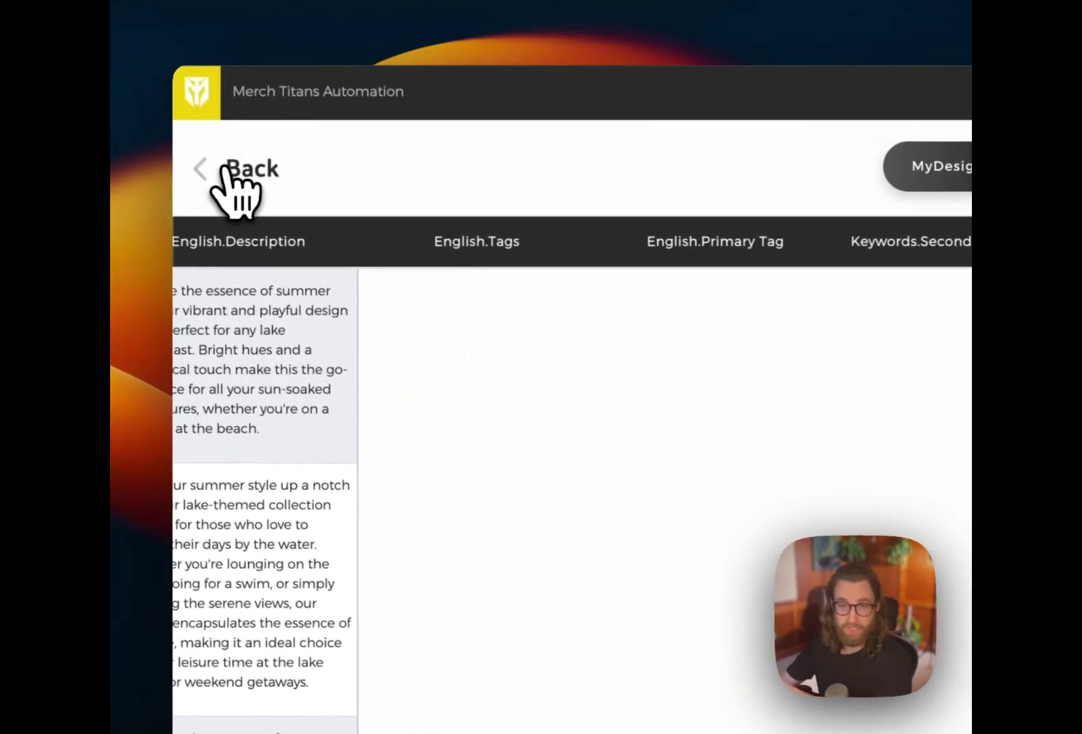
{"action": "left_click", "coordinate": [227, 168]}
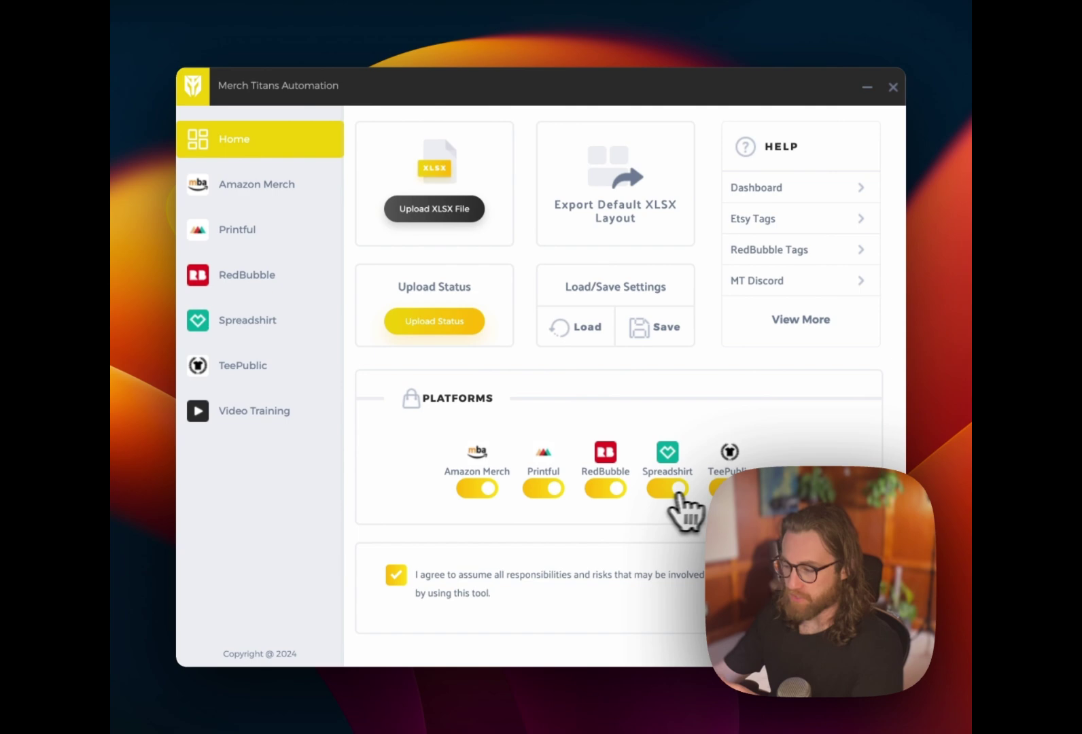
Disable Printful, RedBubble, Spreadshirt and TeePublic uploads, leaving only Amazon Merch, and view its settings
{"action": "left_click", "coordinate": [543, 488]}
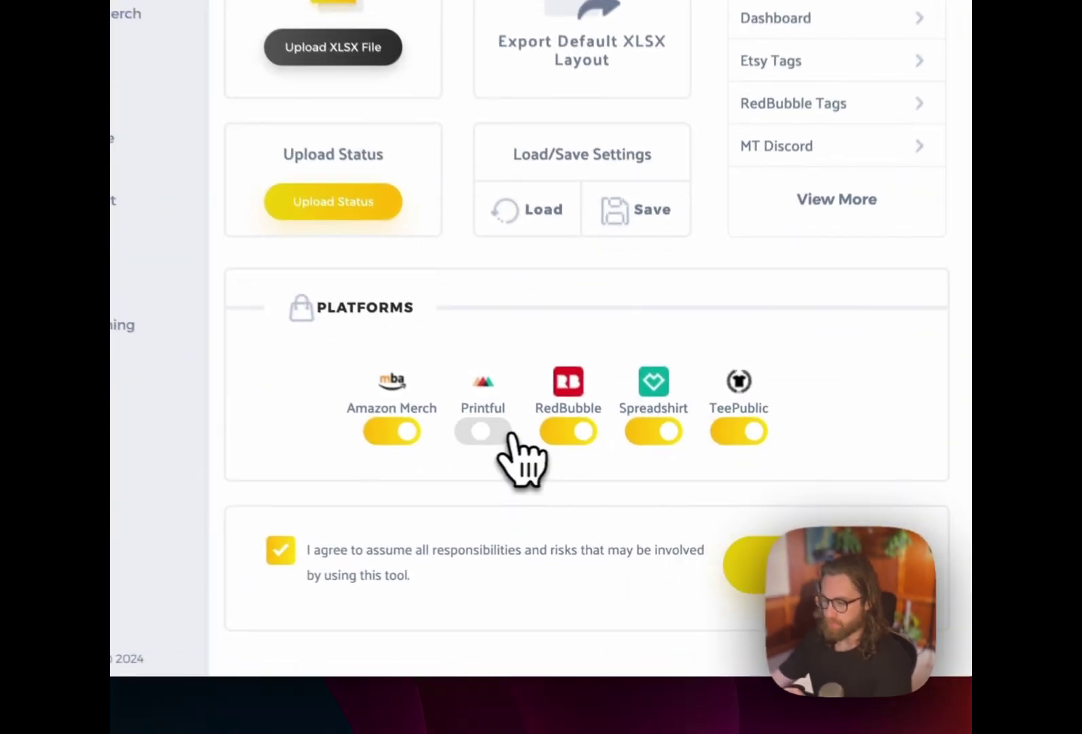
{"action": "left_click", "coordinate": [605, 488]}
{"action": "left_click", "coordinate": [642, 426]}
{"action": "left_click", "coordinate": [742, 428]}
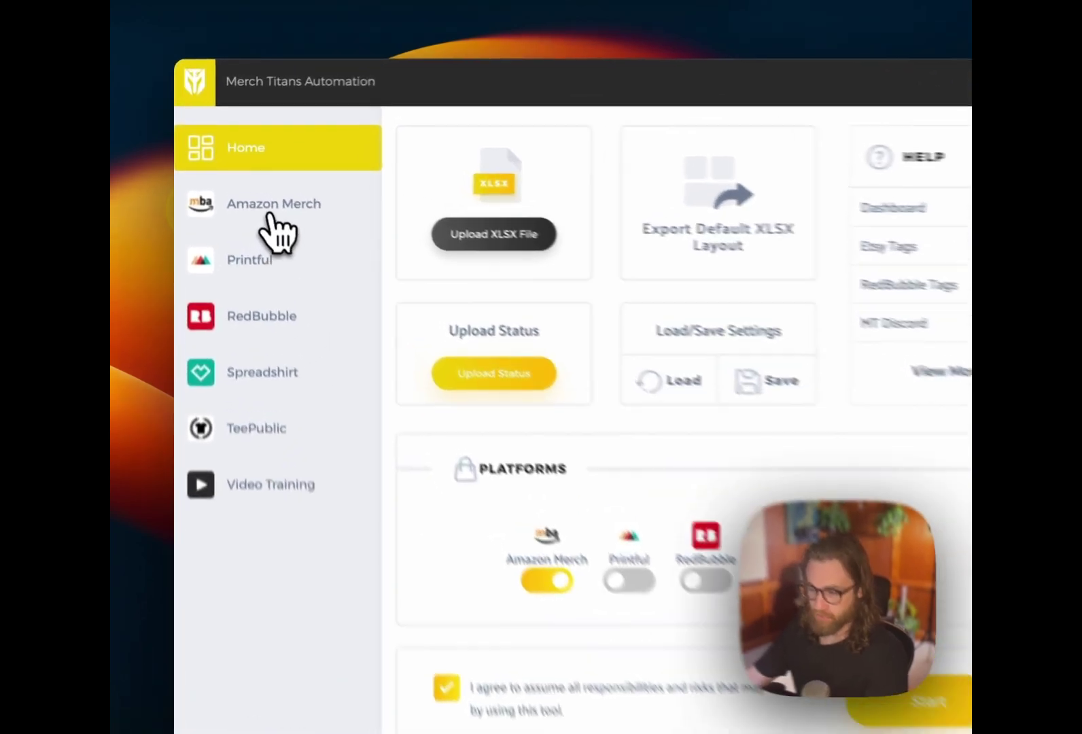
{"action": "left_click", "coordinate": [252, 185]}
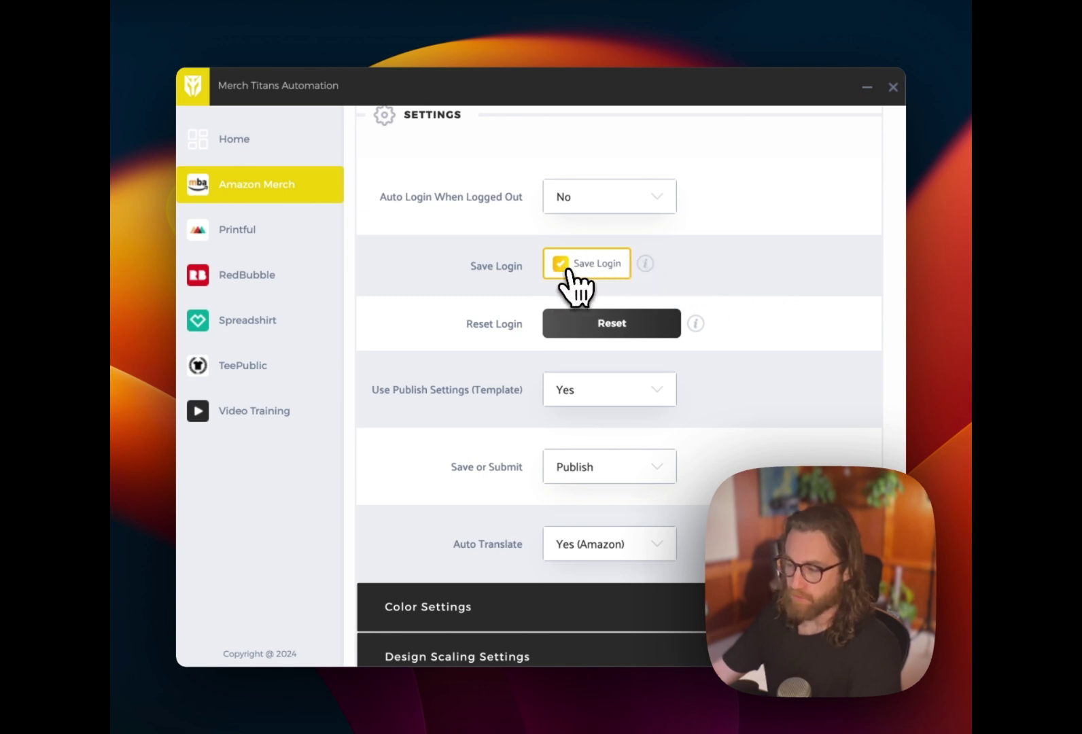
{"action": "scroll", "coordinate": [821, 327], "scroll_direction": "down", "scroll_amount": 2}
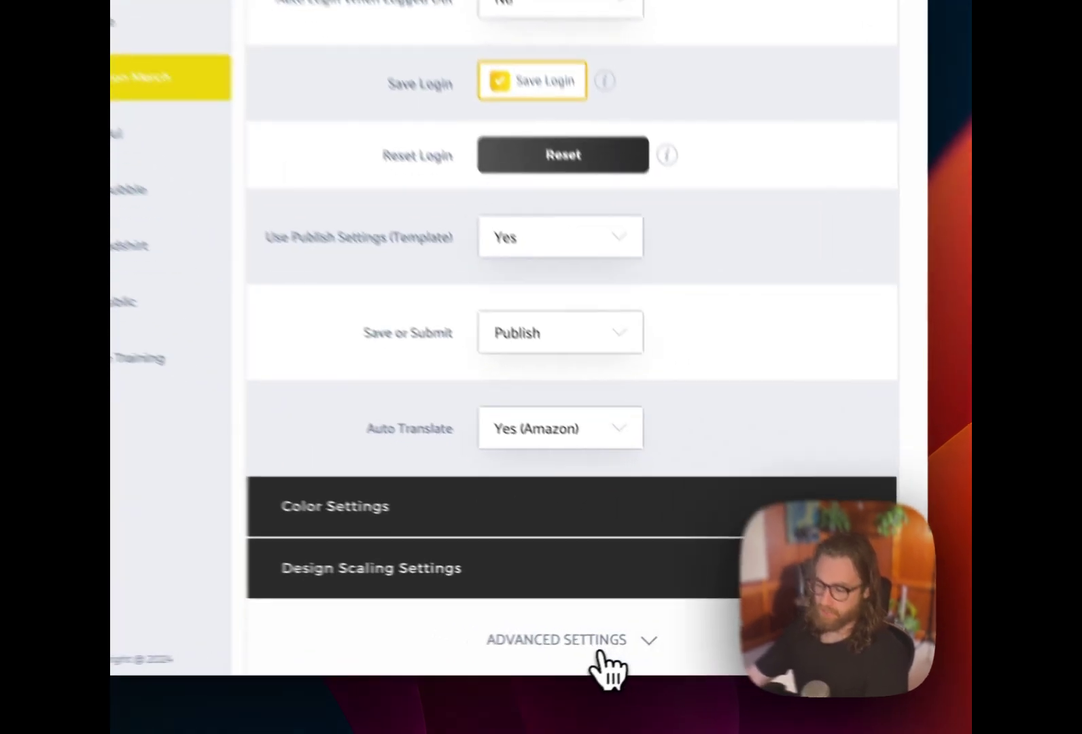
Expand Advanced Settings and map the XLSX Title column to English.Title
{"action": "left_click", "coordinate": [643, 638]}
{"action": "scroll", "coordinate": [657, 544], "scroll_direction": "down", "scroll_amount": 5}
{"action": "scroll", "coordinate": [626, 374], "scroll_direction": "down", "scroll_amount": 3}
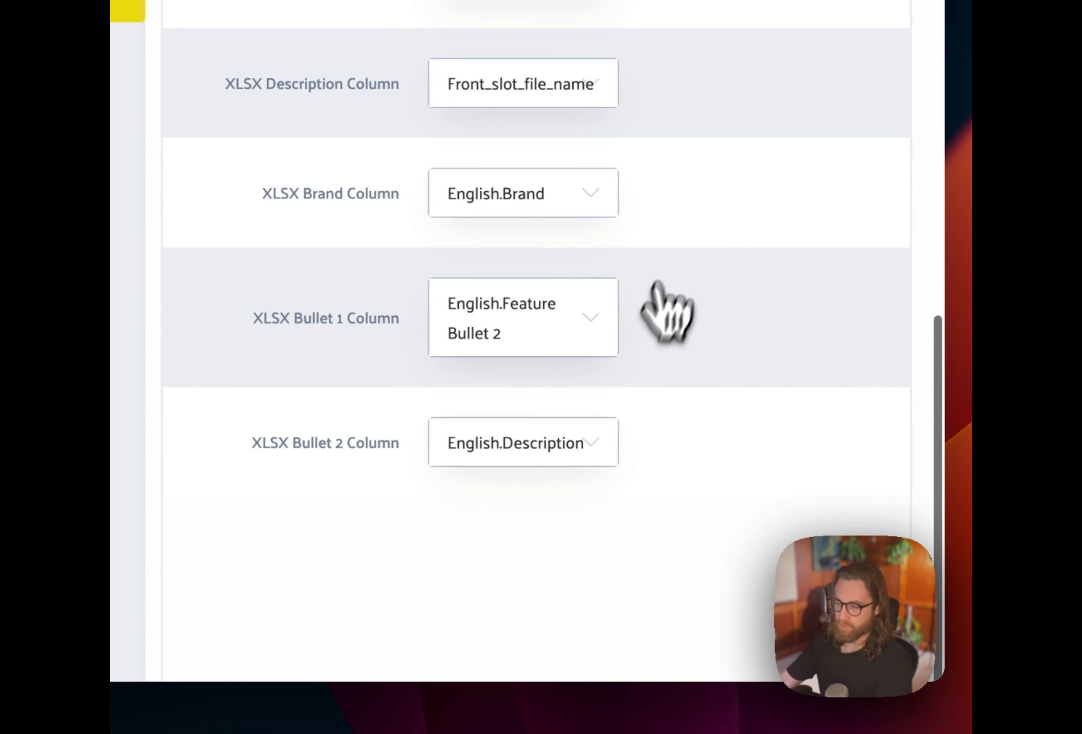
{"action": "scroll", "coordinate": [680, 285], "scroll_direction": "up", "scroll_amount": 3}
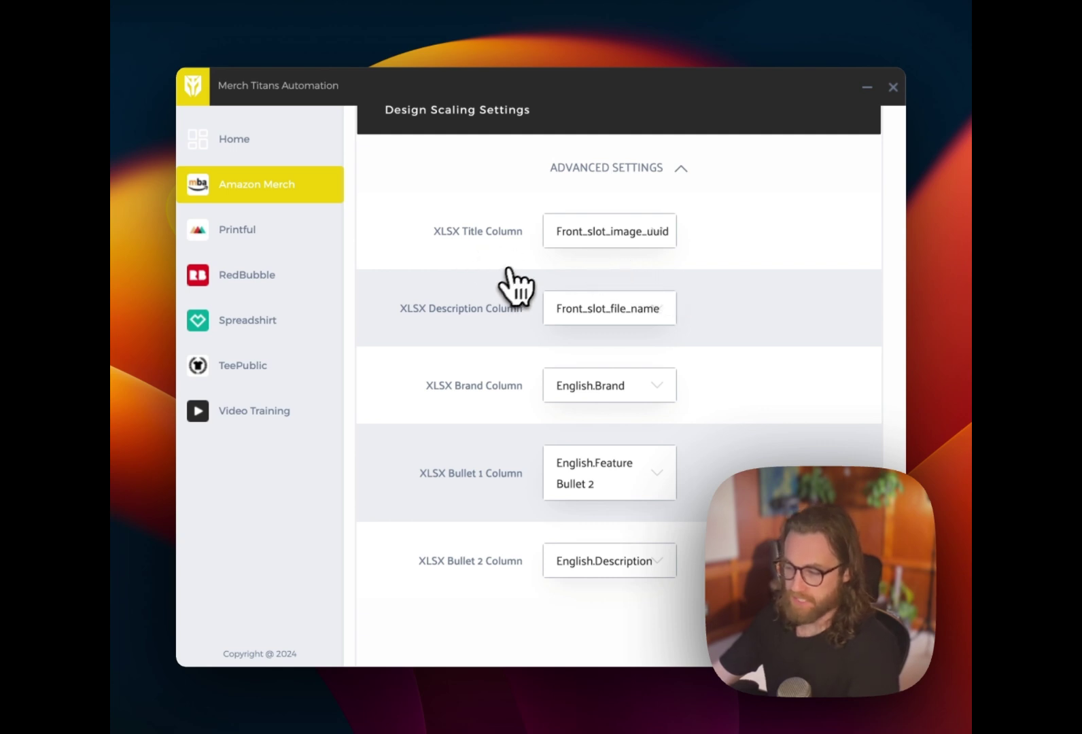
{"action": "left_click", "coordinate": [601, 234]}
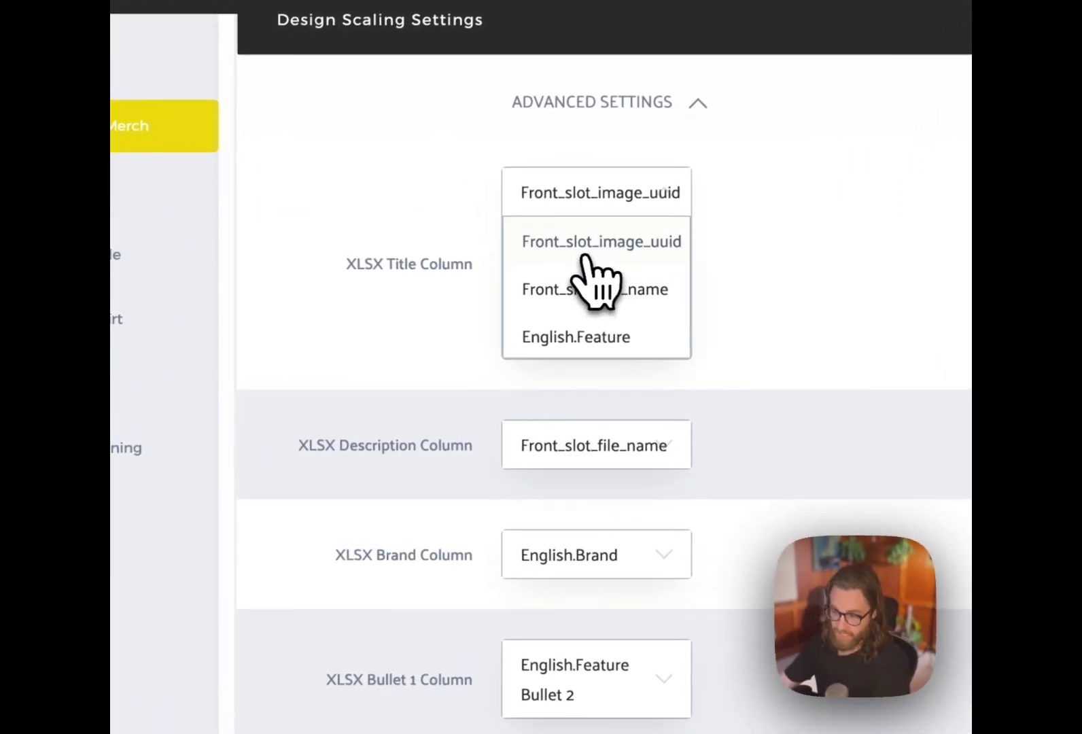
{"action": "scroll", "coordinate": [593, 329], "scroll_direction": "down", "scroll_amount": 3}
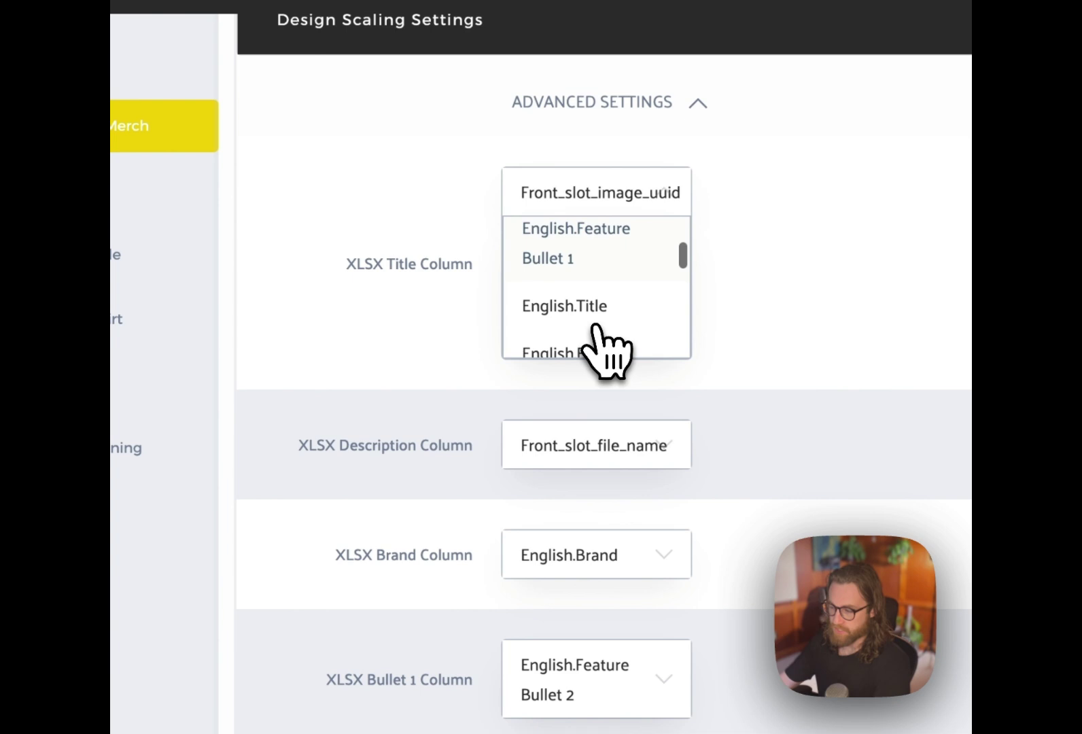
{"action": "scroll", "coordinate": [594, 333], "scroll_direction": "down", "scroll_amount": 1}
{"action": "left_click", "coordinate": [580, 293]}
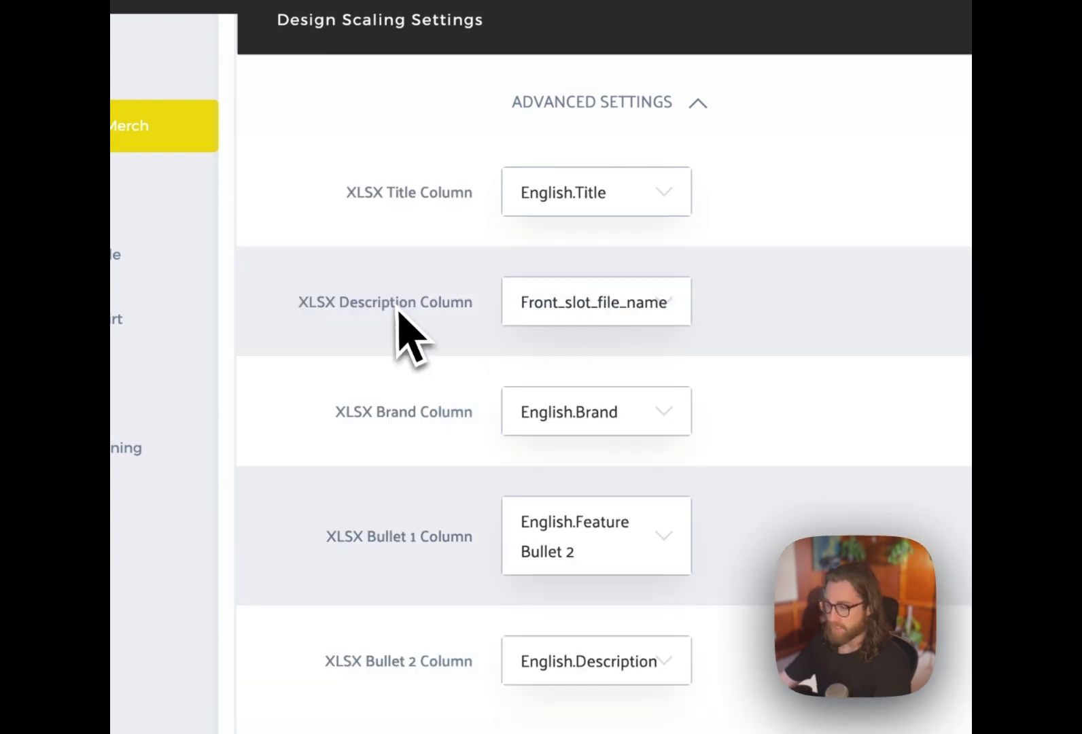
Map the Description column to English.Description and keep English.Brand as the brand column
{"action": "left_click", "coordinate": [592, 303]}
{"action": "scroll", "coordinate": [612, 381], "scroll_direction": "down", "scroll_amount": 3}
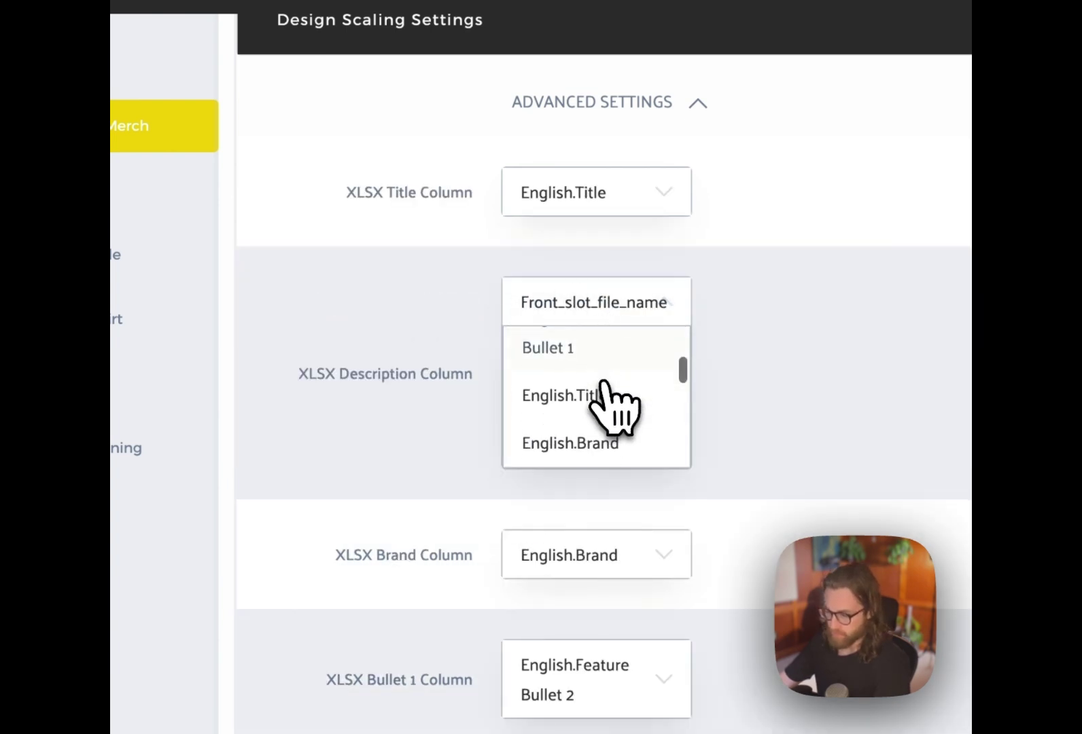
{"action": "scroll", "coordinate": [603, 391], "scroll_direction": "down", "scroll_amount": 4}
{"action": "left_click", "coordinate": [586, 362]}
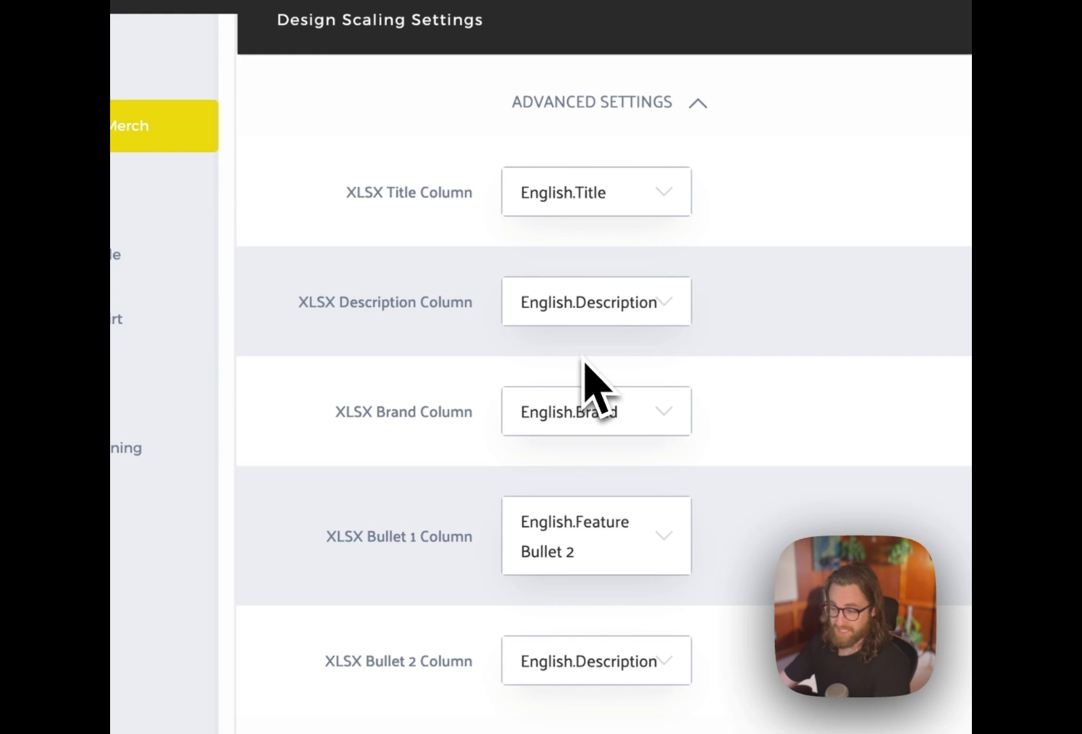
{"action": "left_click", "coordinate": [590, 404]}
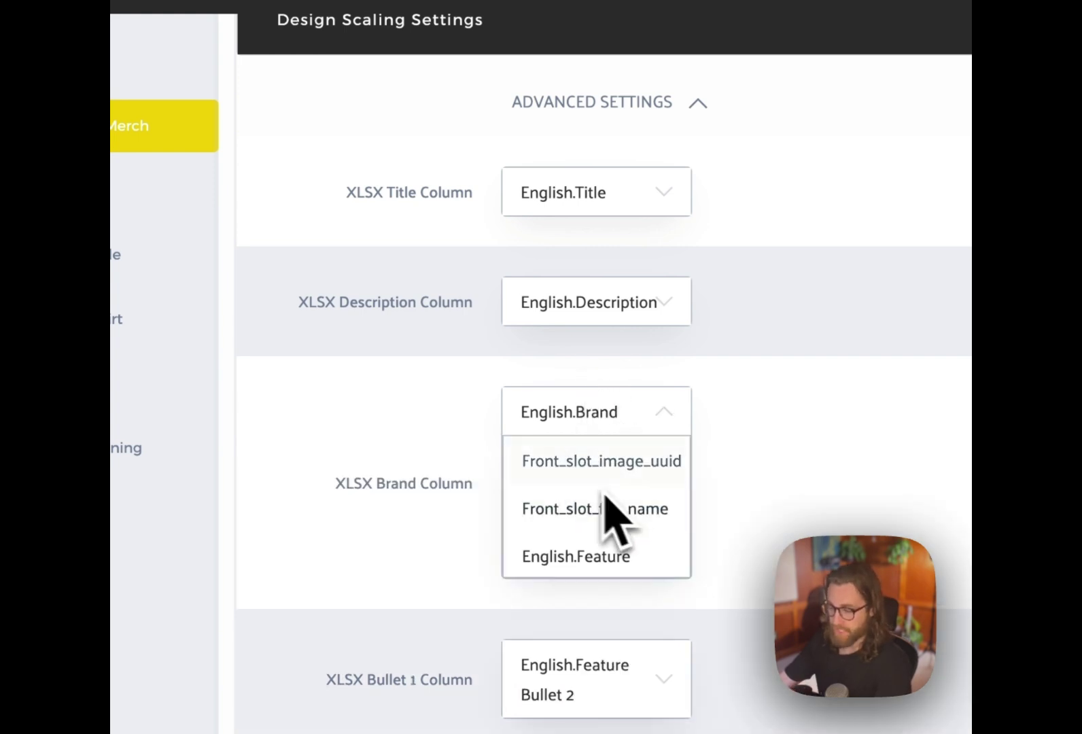
{"action": "left_click", "coordinate": [775, 474]}
{"action": "scroll", "coordinate": [665, 457], "scroll_direction": "down", "scroll_amount": 1}
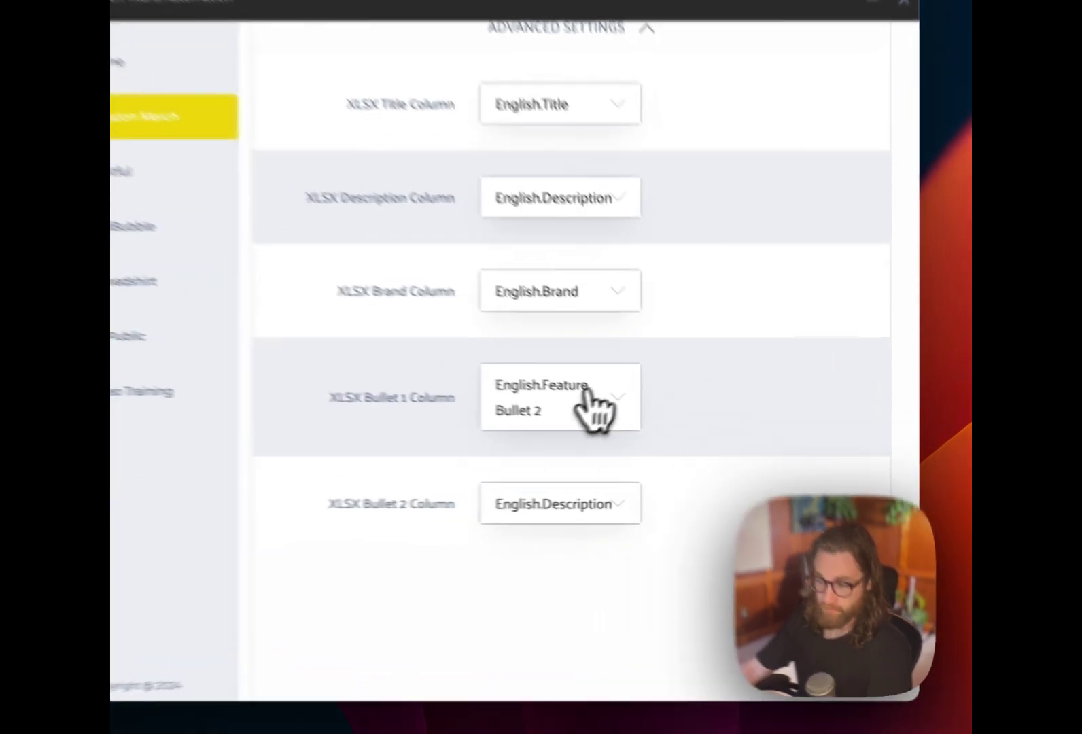
Map Bullet 1 and Bullet 2 to English.Feature Bullet 1 and English.Feature Bullet 2
{"action": "left_click", "coordinate": [636, 418]}
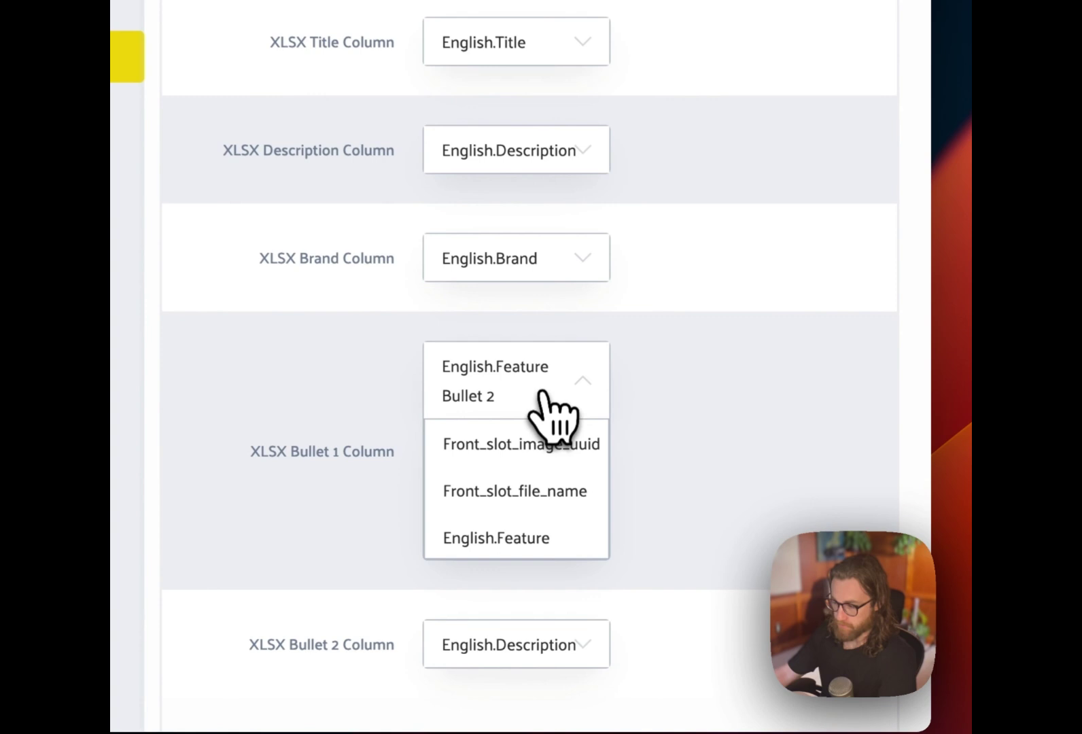
{"action": "scroll", "coordinate": [604, 577], "scroll_direction": "down", "scroll_amount": 1}
{"action": "scroll", "coordinate": [628, 507], "scroll_direction": "down", "scroll_amount": 1}
{"action": "scroll", "coordinate": [550, 492], "scroll_direction": "down", "scroll_amount": 1}
{"action": "scroll", "coordinate": [547, 486], "scroll_direction": "up", "scroll_amount": 1}
{"action": "left_click", "coordinate": [544, 482]}
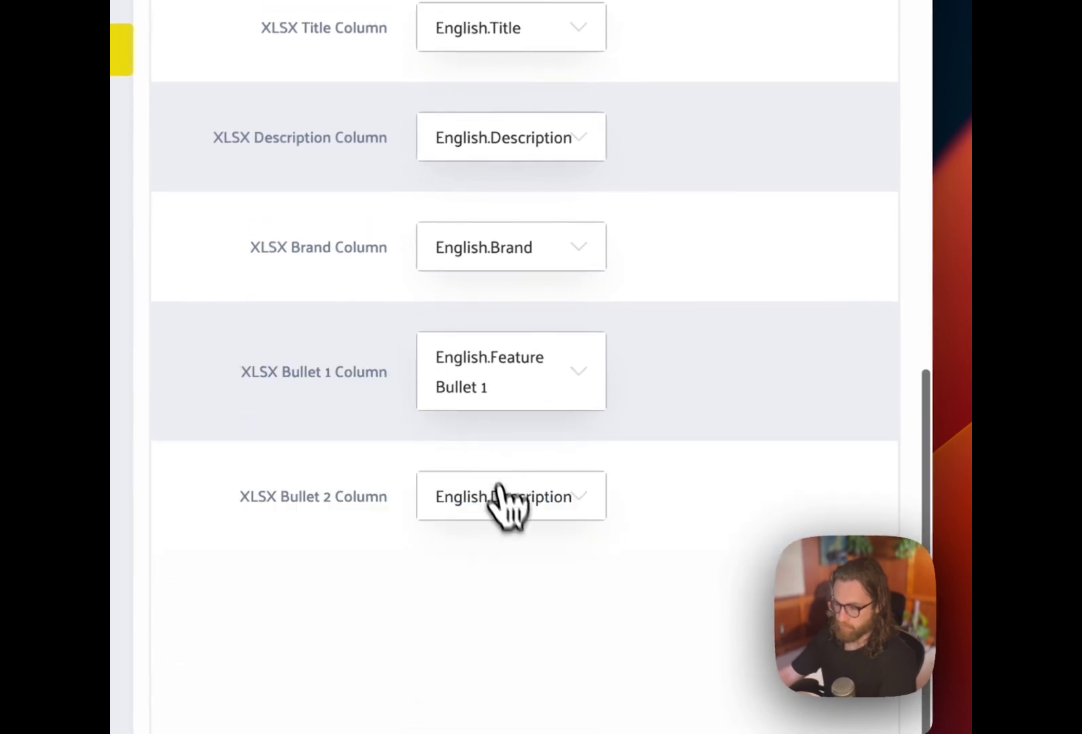
{"action": "left_click", "coordinate": [503, 500]}
{"action": "scroll", "coordinate": [515, 584], "scroll_direction": "down", "scroll_amount": 3}
{"action": "scroll", "coordinate": [510, 610], "scroll_direction": "down", "scroll_amount": 1}
{"action": "scroll", "coordinate": [507, 605], "scroll_direction": "up", "scroll_amount": 1}
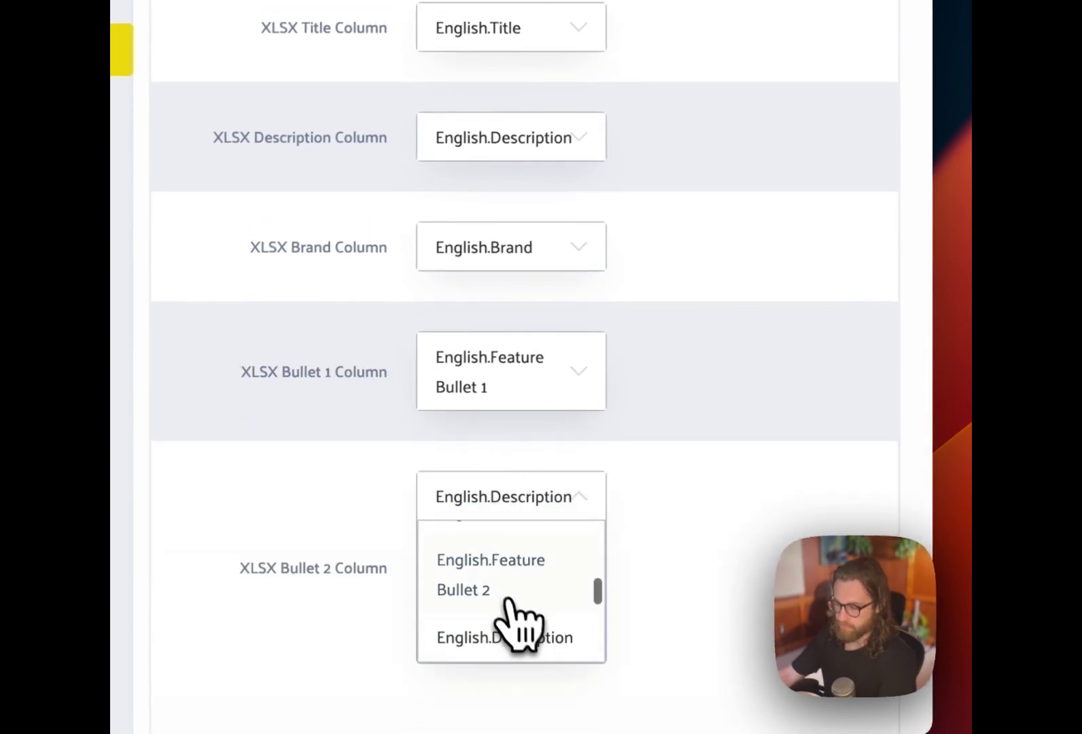
{"action": "left_click", "coordinate": [505, 598]}
{"action": "scroll", "coordinate": [785, 363], "scroll_direction": "down", "scroll_amount": 1}
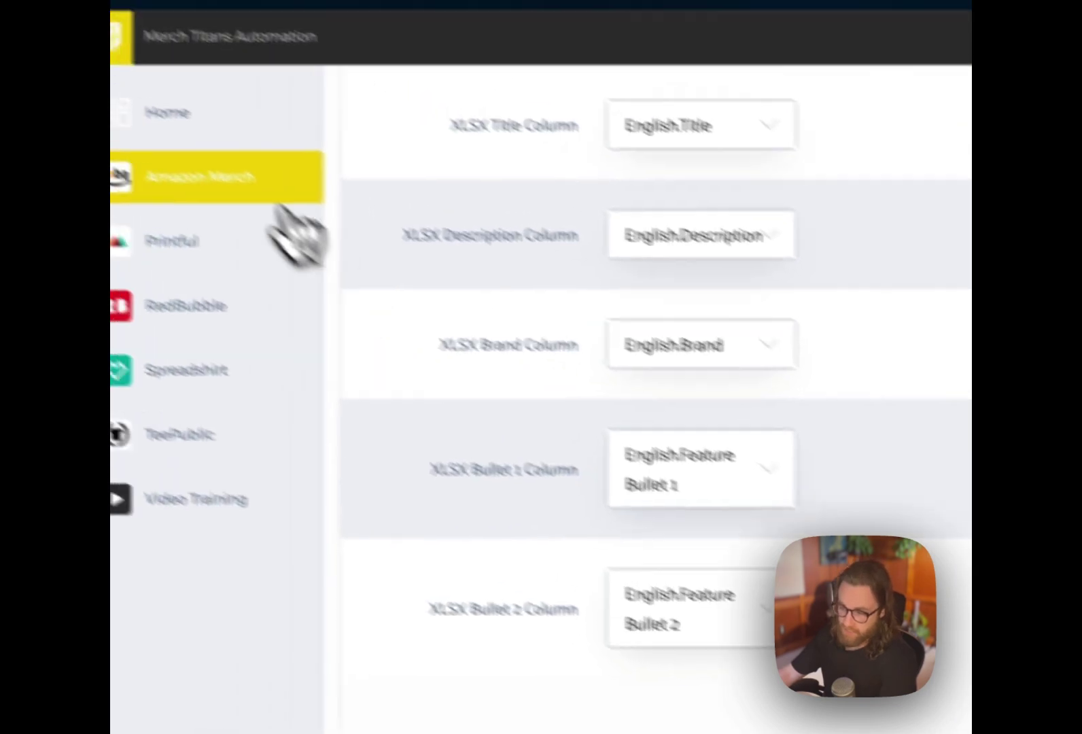
{"action": "scroll", "coordinate": [343, 235], "scroll_direction": "up", "scroll_amount": 5}
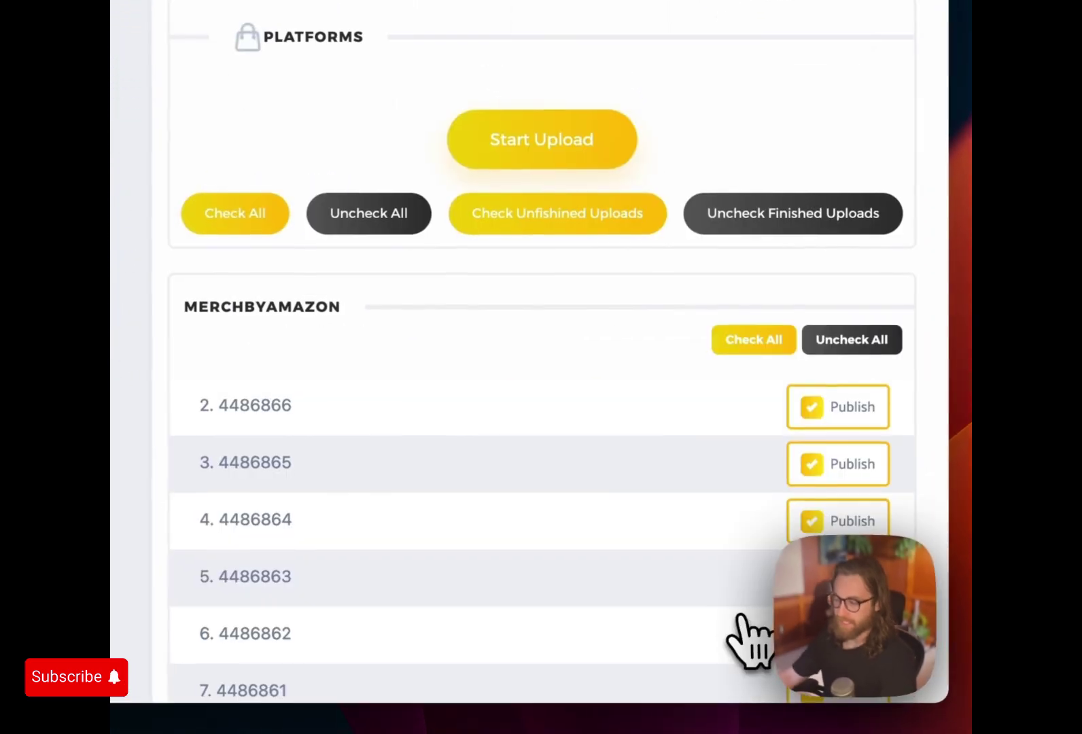
Scroll through the MERCHBYAMAZON upload list to confirm each Lake design is ticked to Publish
{"action": "scroll", "coordinate": [645, 454], "scroll_direction": "down", "scroll_amount": 5}
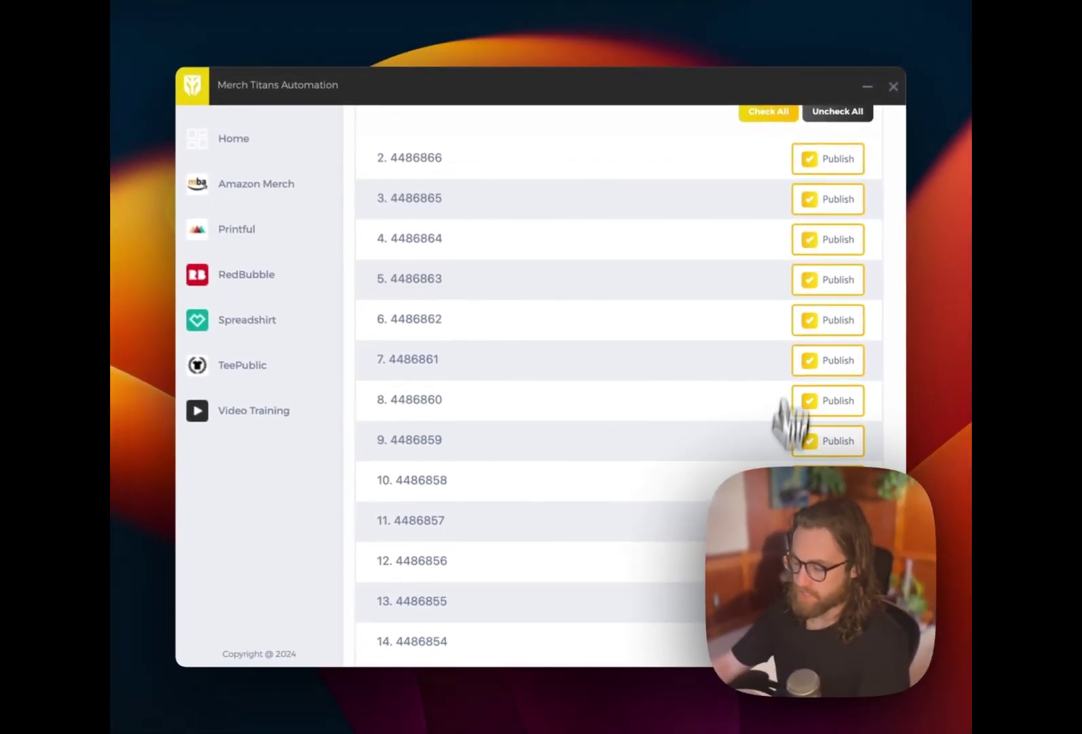
{"action": "scroll", "coordinate": [747, 380], "scroll_direction": "up", "scroll_amount": 5}
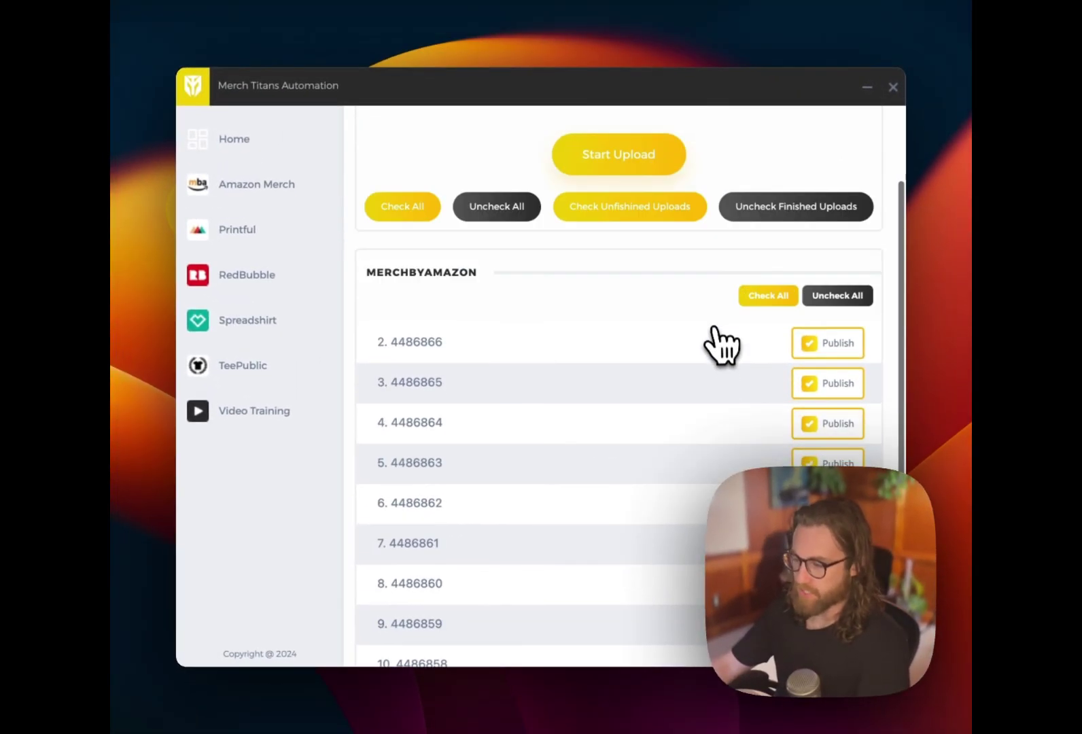